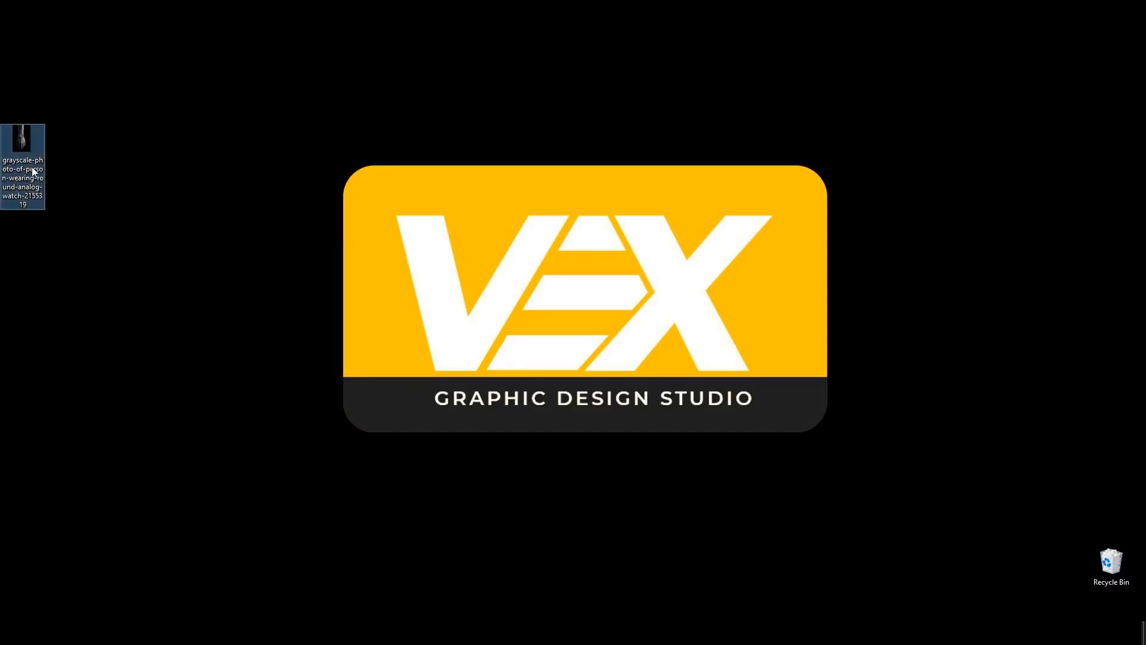
# - Place the grayscale wristwatch photo on the canvas and scale it down to about 20.5%, centered
pyautogui.moveTo(22, 143); pyautogui.dragTo(508, 321)
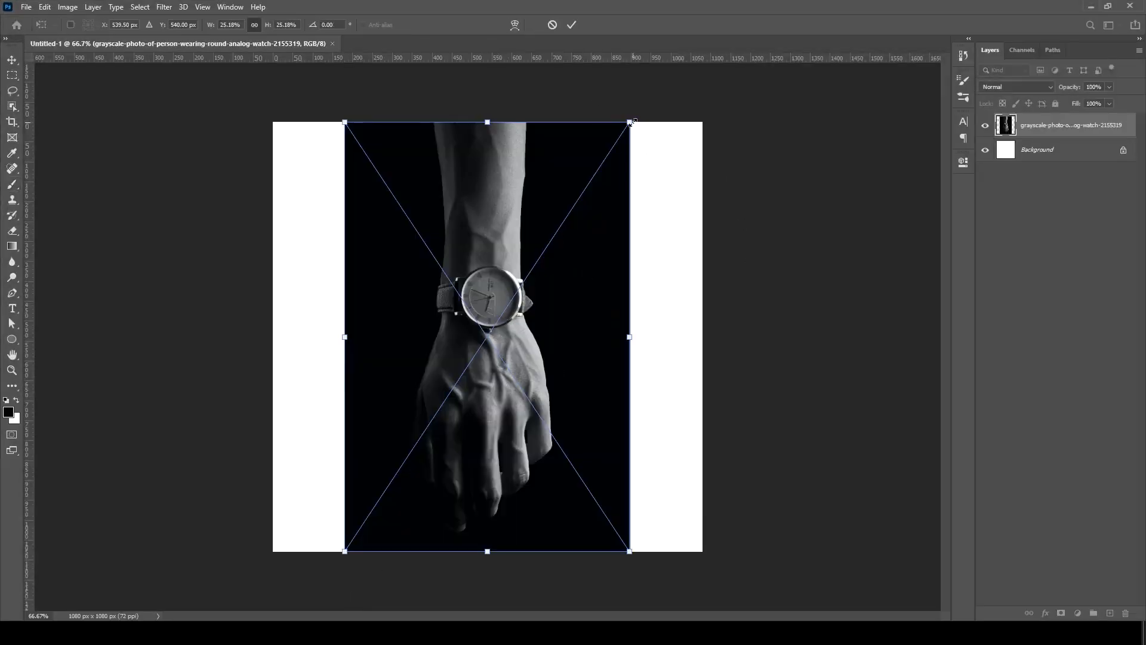
pyautogui.moveTo(632, 121); pyautogui.dragTo(604, 163)
pyautogui.click(573, 24)
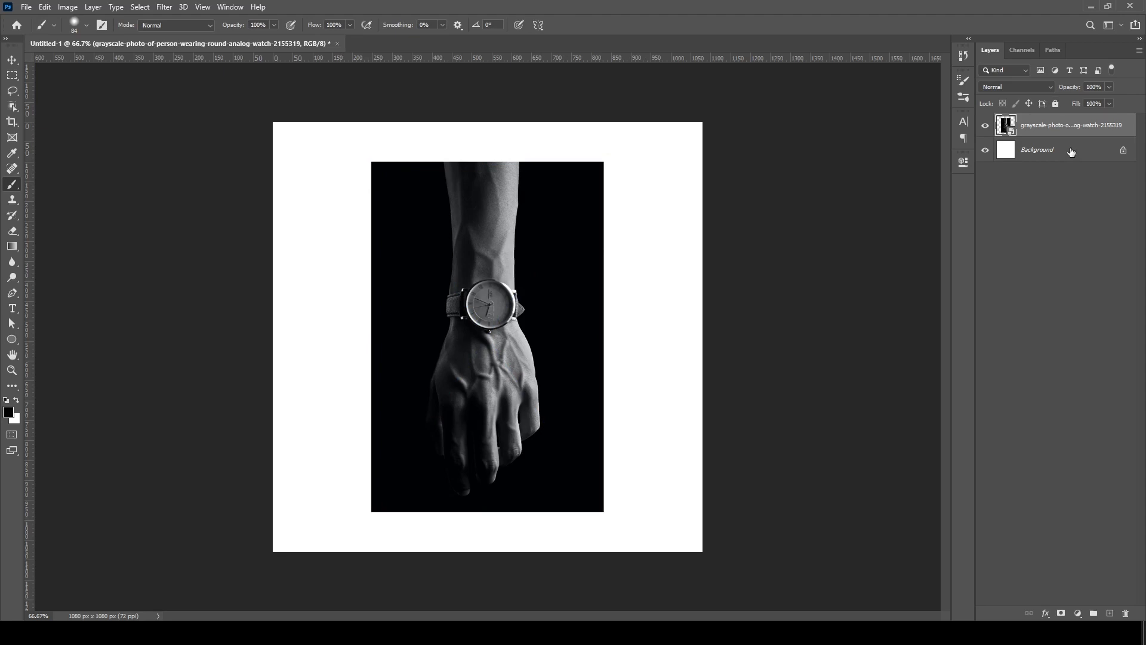
# - Add a new layer directly beneath the watch photo and fill it with the near-black color #010204 at 100% opacity
pyautogui.click(1110, 613)
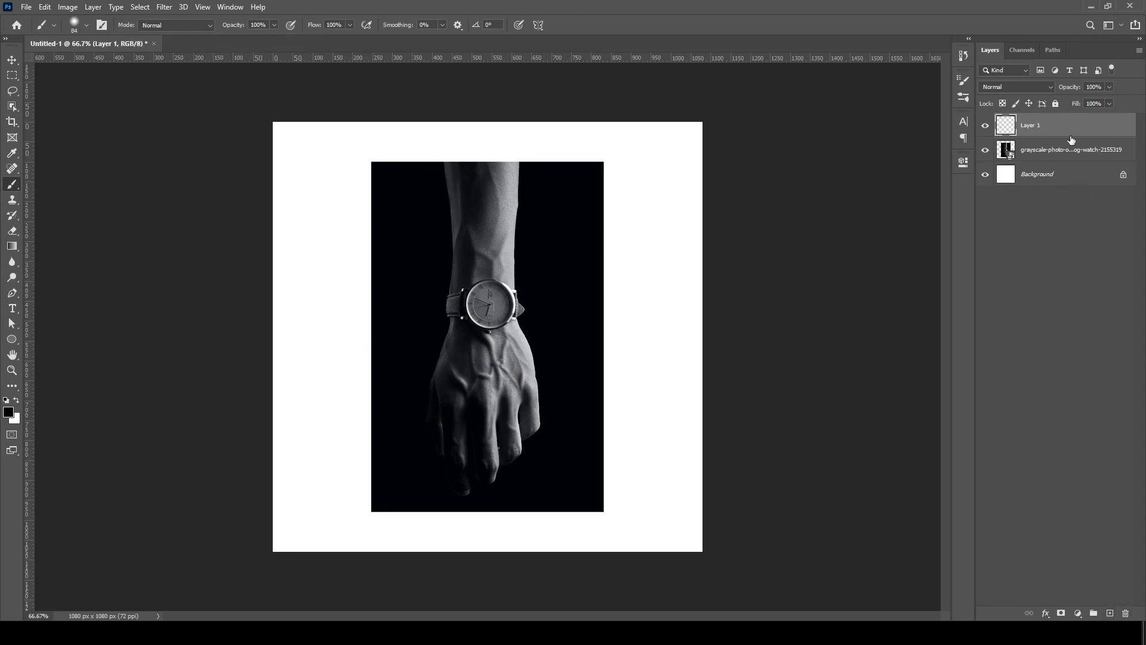
pyautogui.moveTo(1071, 129); pyautogui.dragTo(1062, 171)
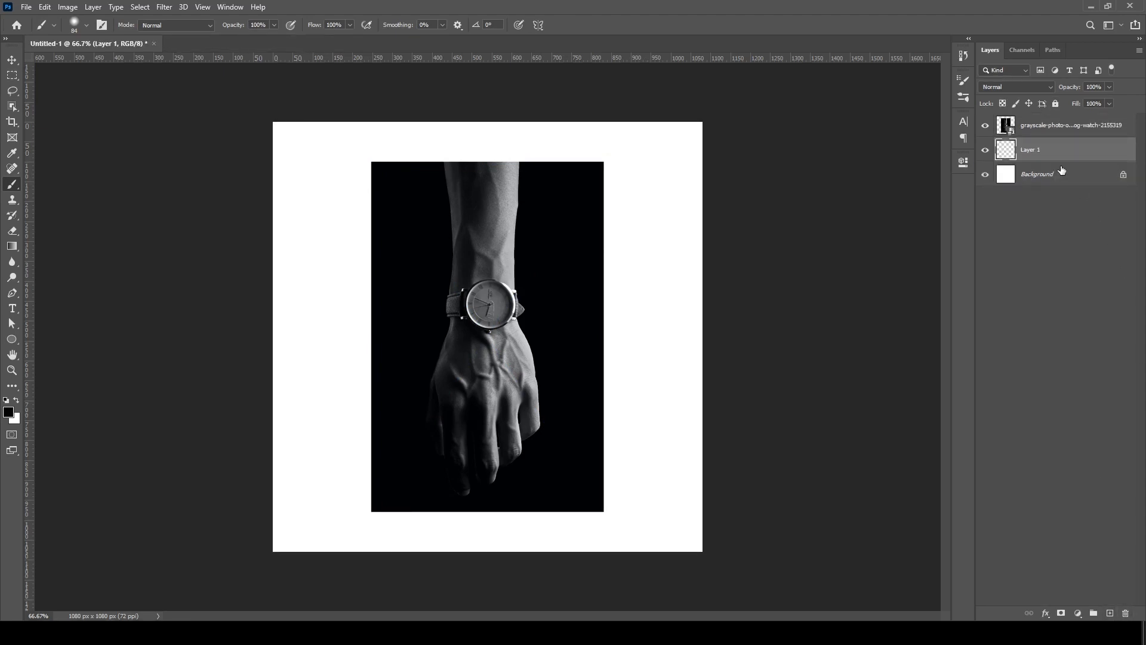
pyautogui.click(8, 412)
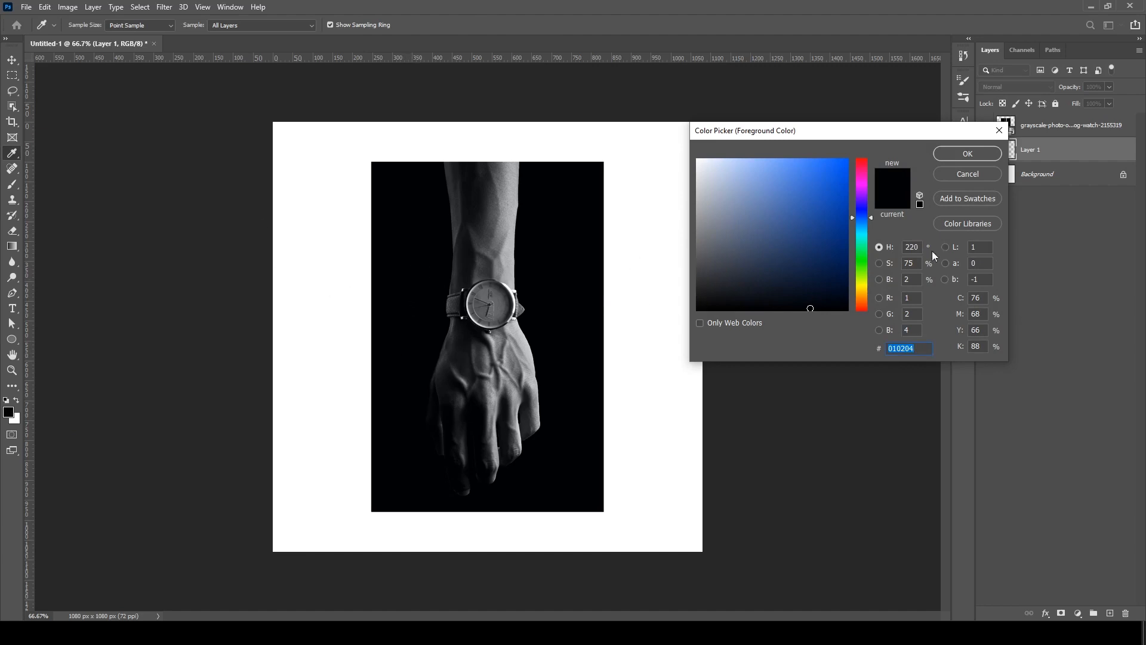
pyautogui.click(983, 154)
pyautogui.press('b')
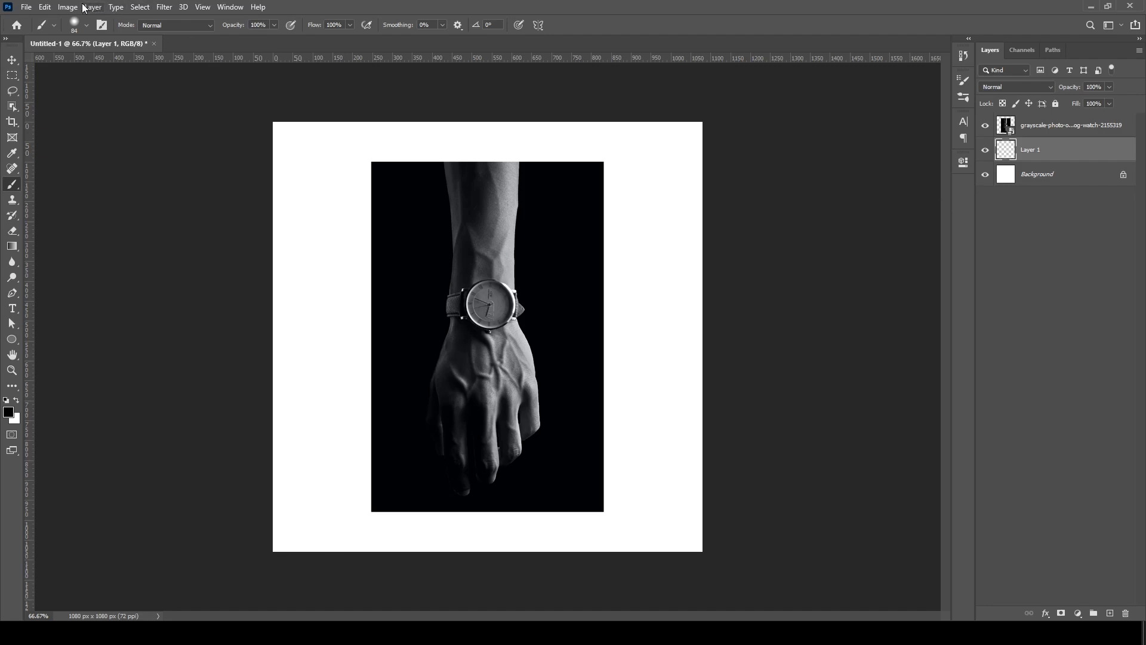
pyautogui.click(45, 7)
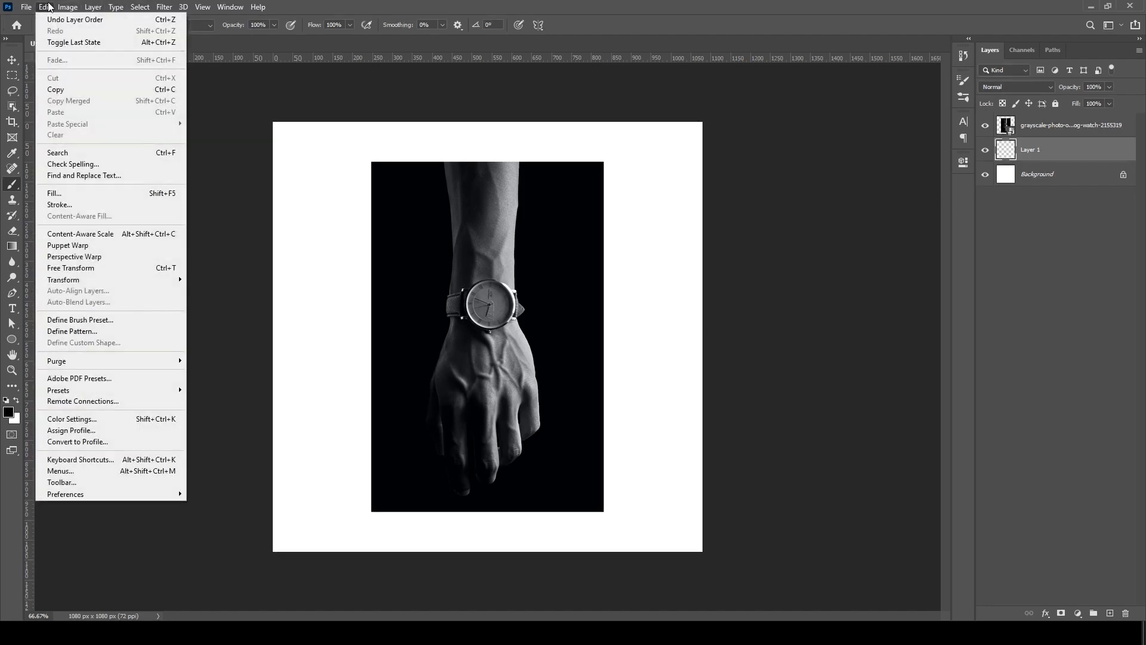
pyautogui.click(74, 197)
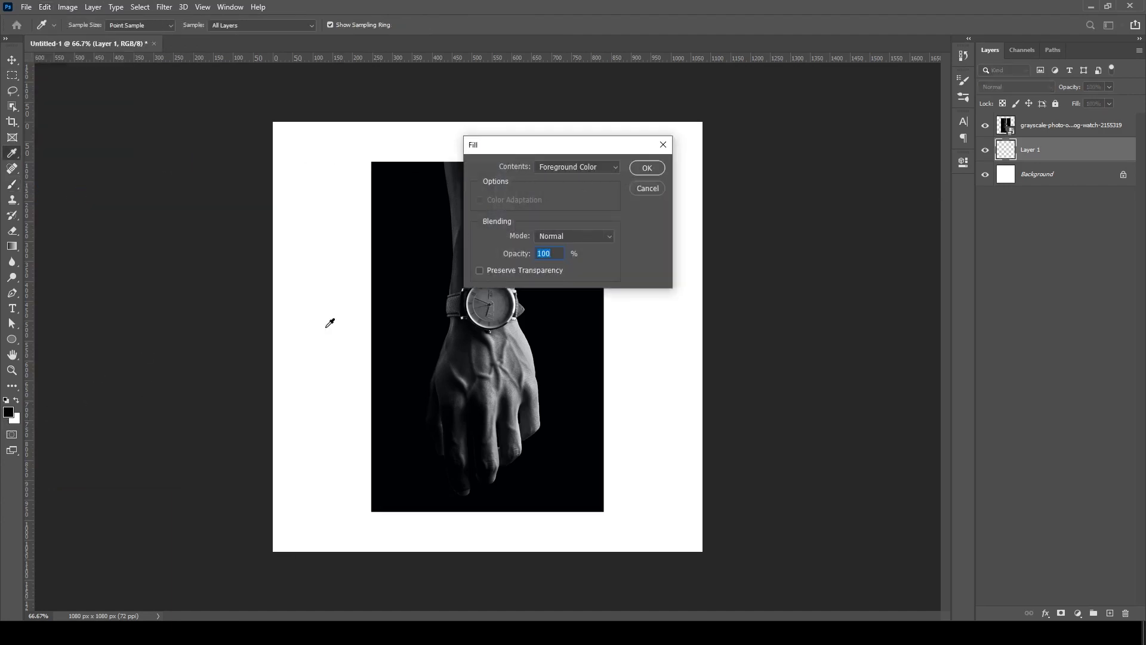
pyautogui.click(648, 168)
pyautogui.press('b')
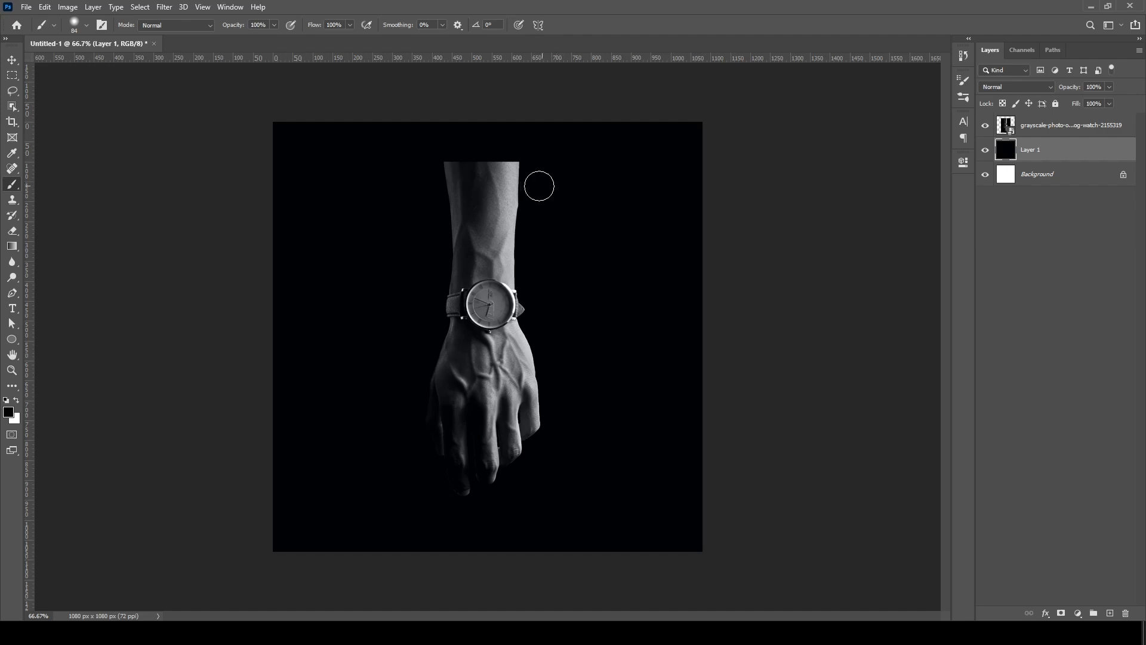
# - Move the watch photo straight up until the cut-off arm meets the upper edge of the canvas
pyautogui.click(1049, 126)
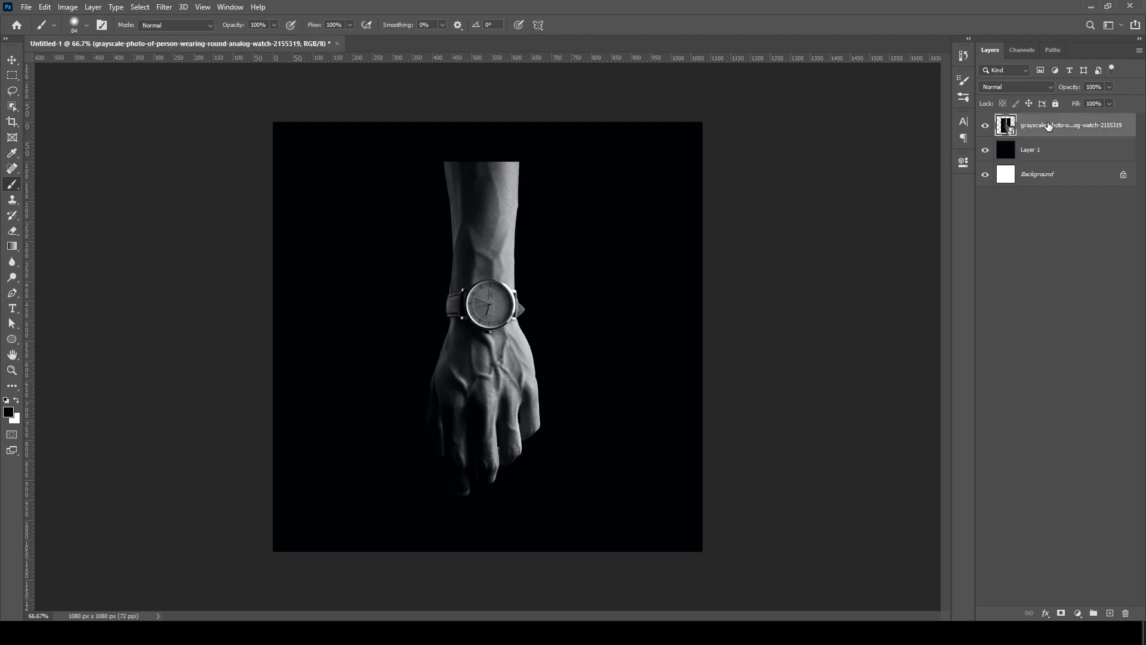
pyautogui.click(10, 62)
pyautogui.moveTo(492, 248); pyautogui.dragTo(485, 208)
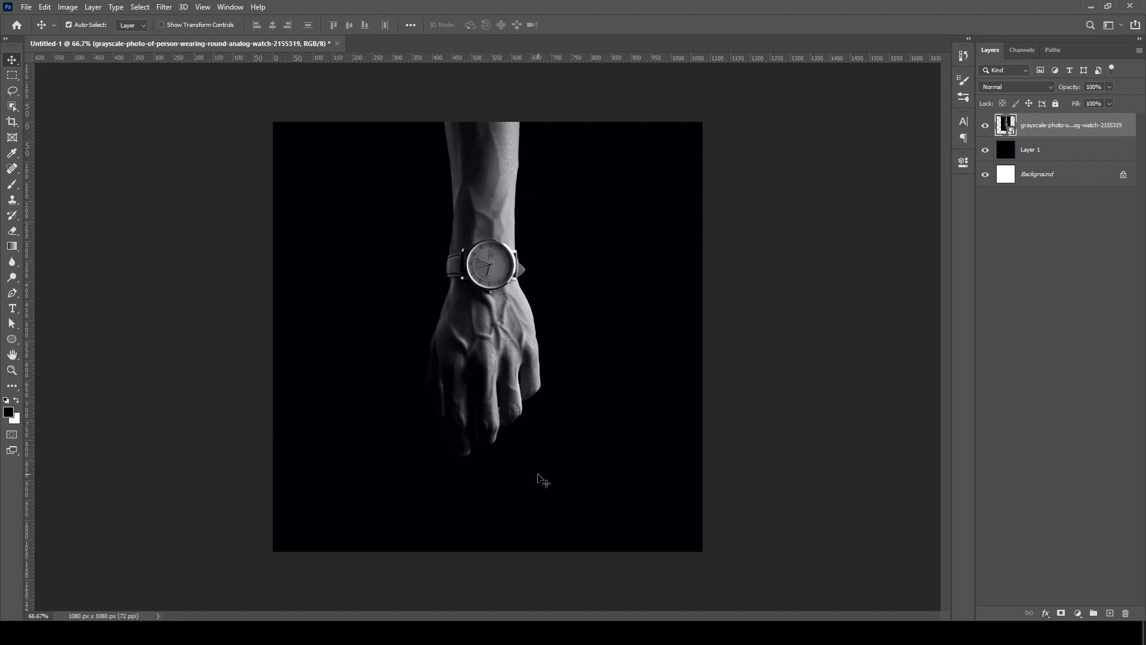
# - Enlarge the watch photo slightly from its upper edge and shift it to center the arm horizontally
pyautogui.hotkey('ctrl', 't')
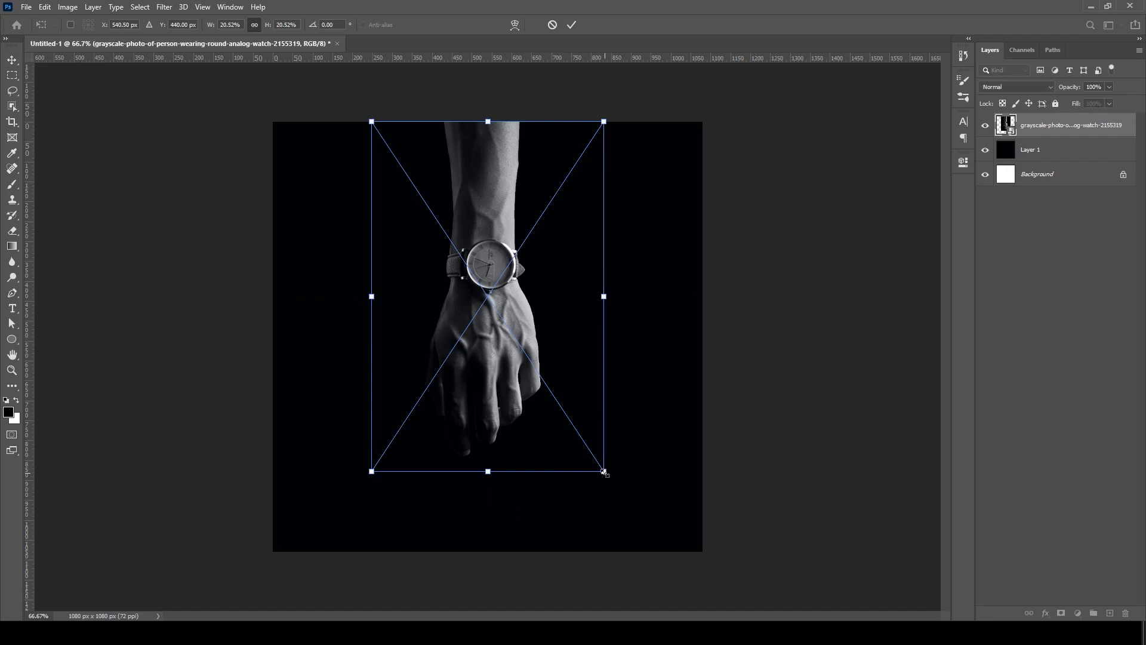
pyautogui.moveTo(604, 472); pyautogui.dragTo(621, 510)
pyautogui.click(571, 25)
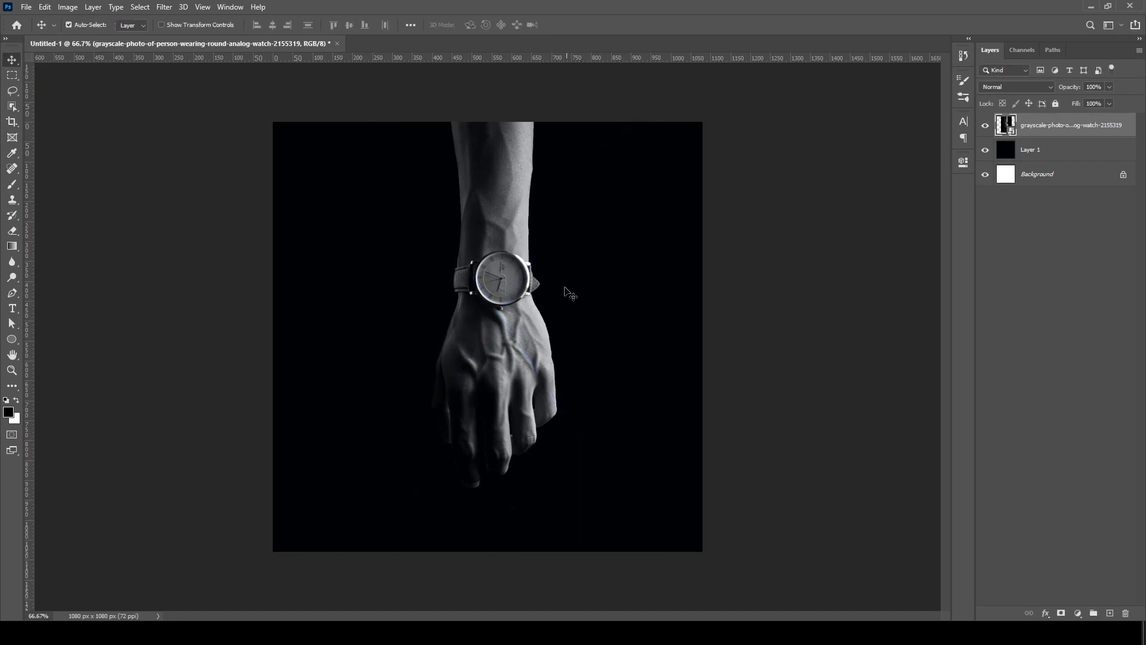
pyautogui.moveTo(523, 308); pyautogui.dragTo(512, 305)
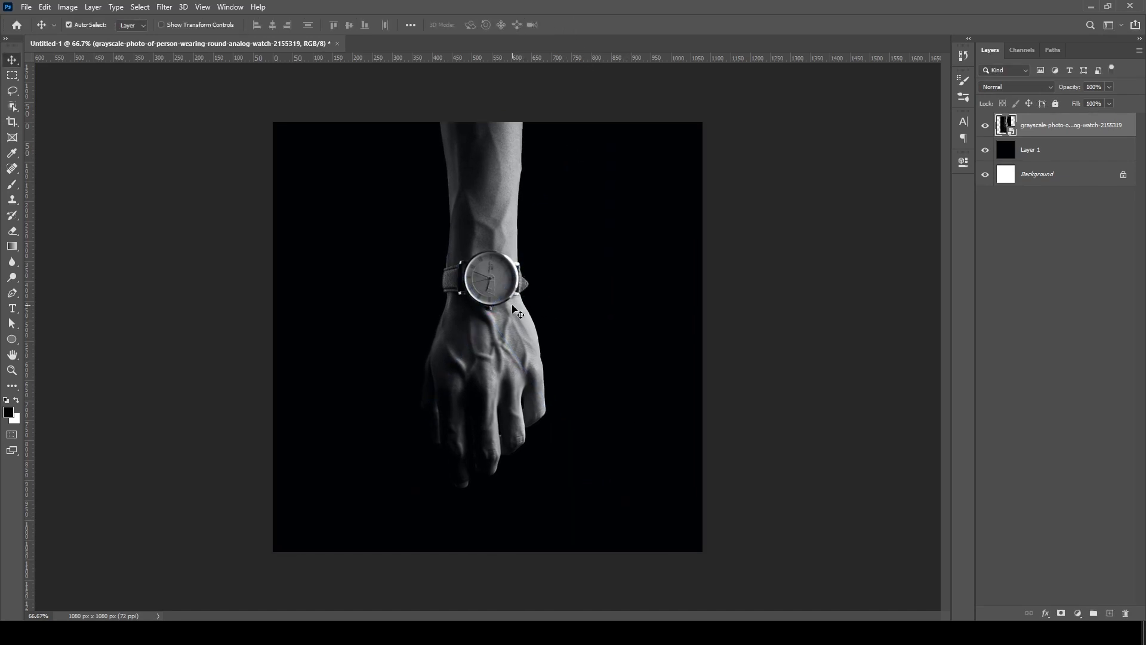
# - Set up the Pen tool in Shape mode with no fill and a white 4 px stroke
pyautogui.click(13, 294)
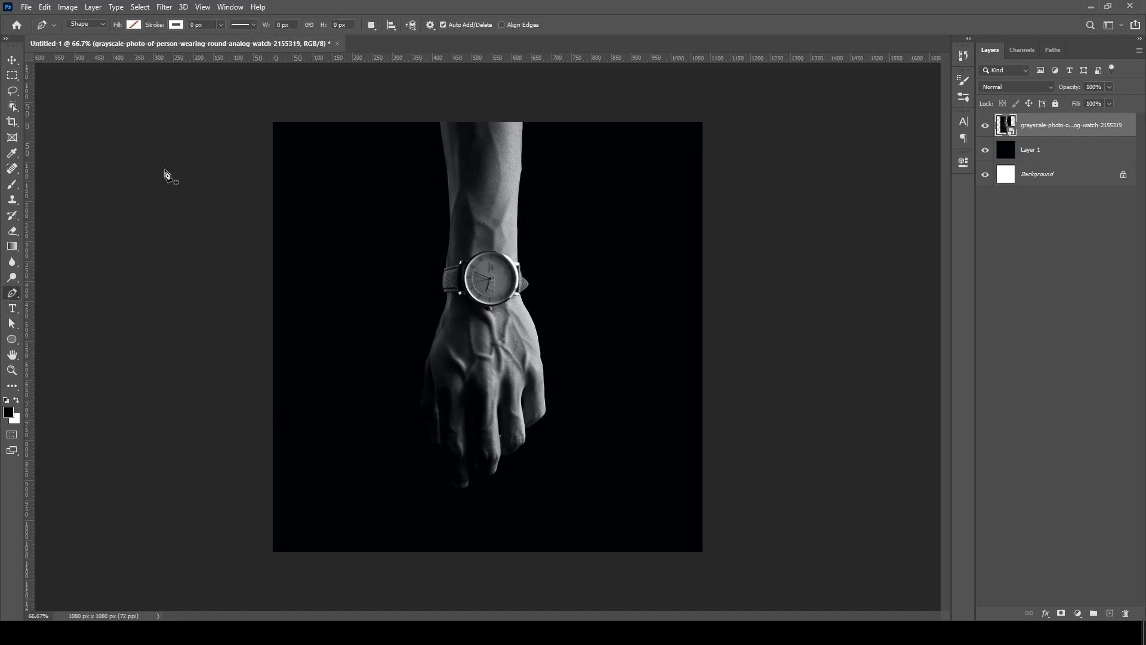
pyautogui.click(13, 338)
pyautogui.rightClick(15, 342)
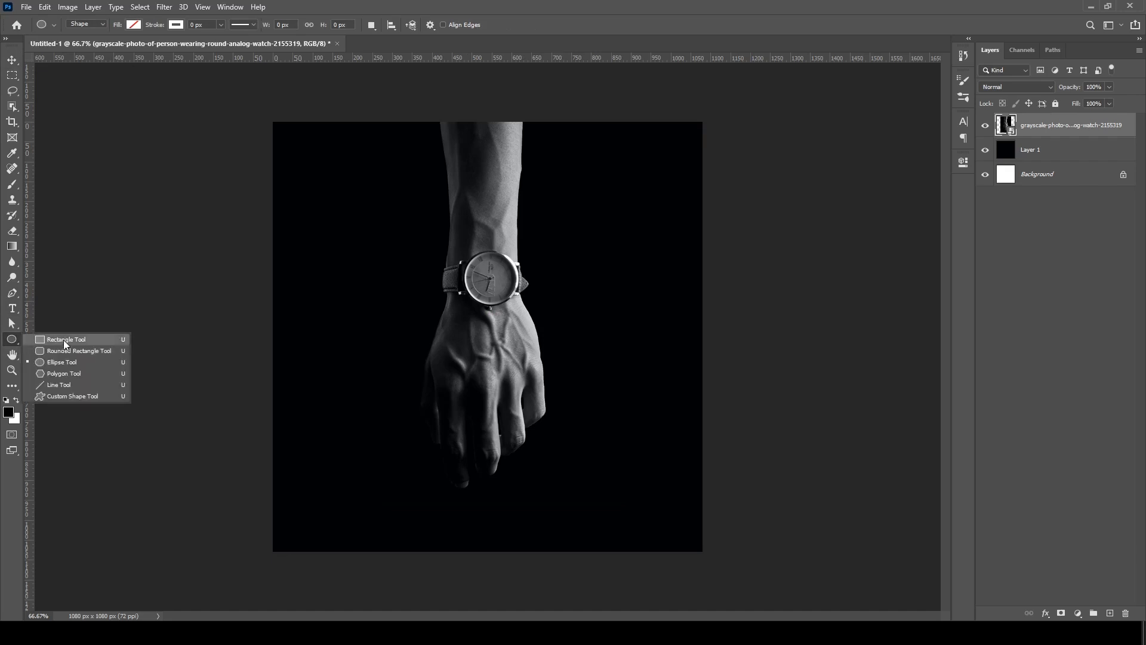
pyautogui.click(11, 293)
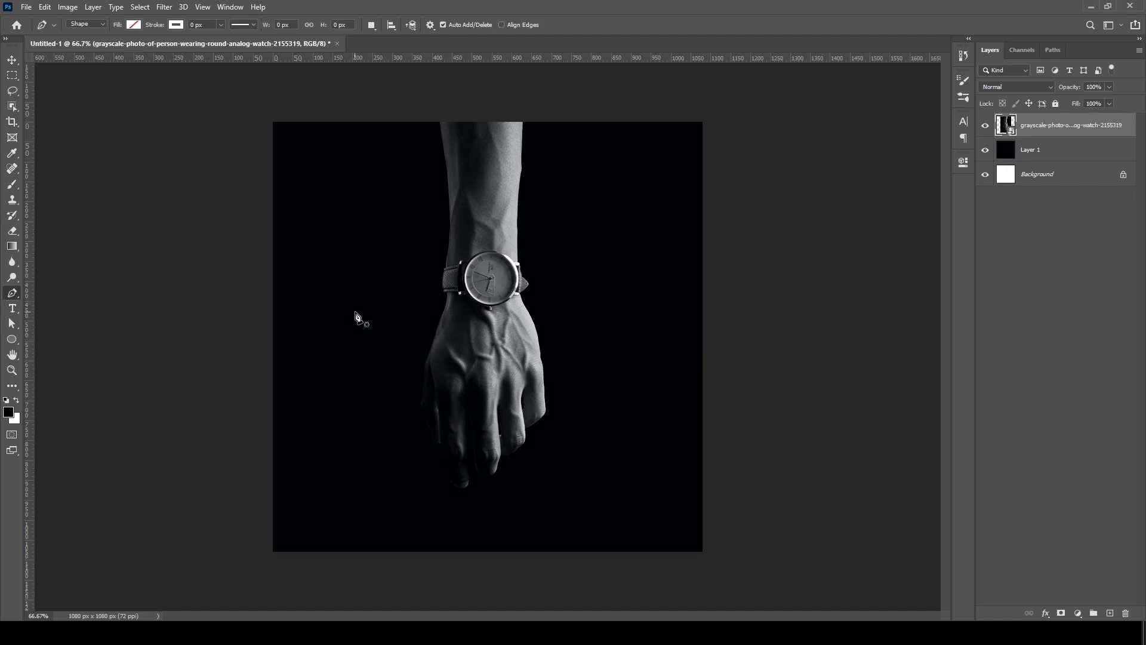
pyautogui.click(134, 25)
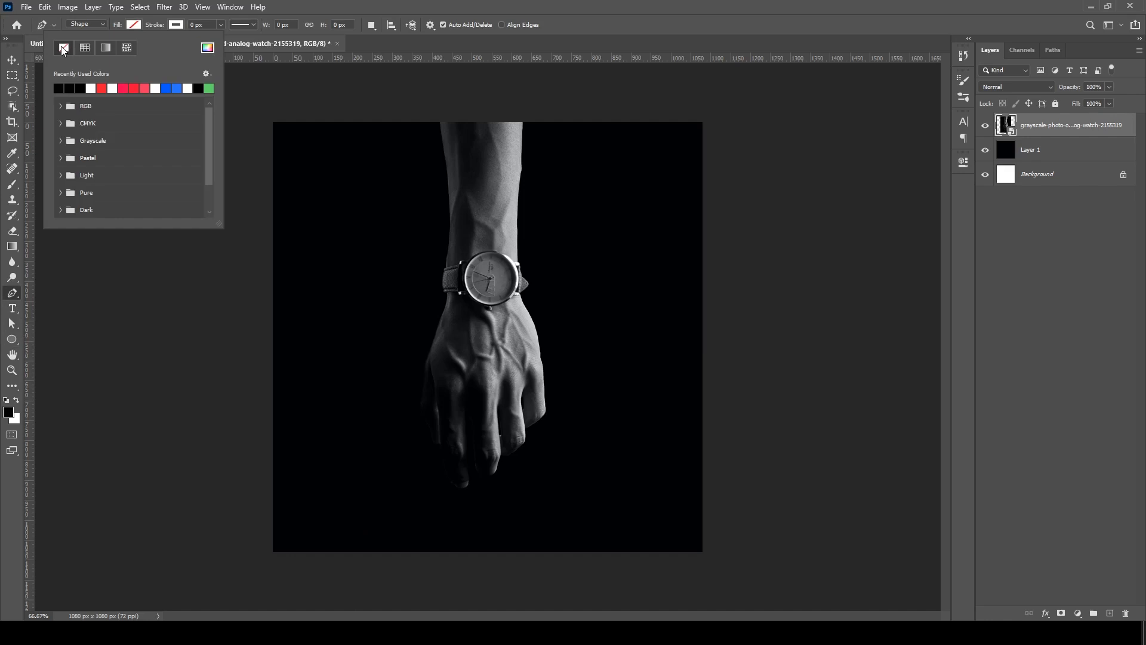
pyautogui.click(175, 25)
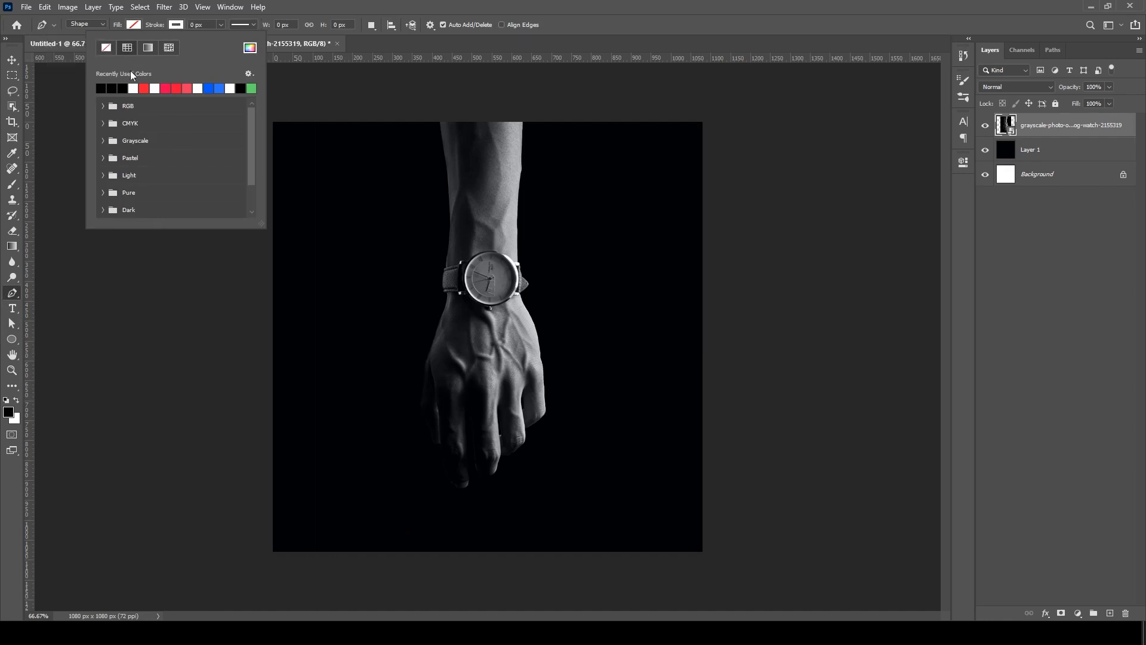
pyautogui.click(133, 87)
pyautogui.click(230, 6)
pyautogui.click(203, 25)
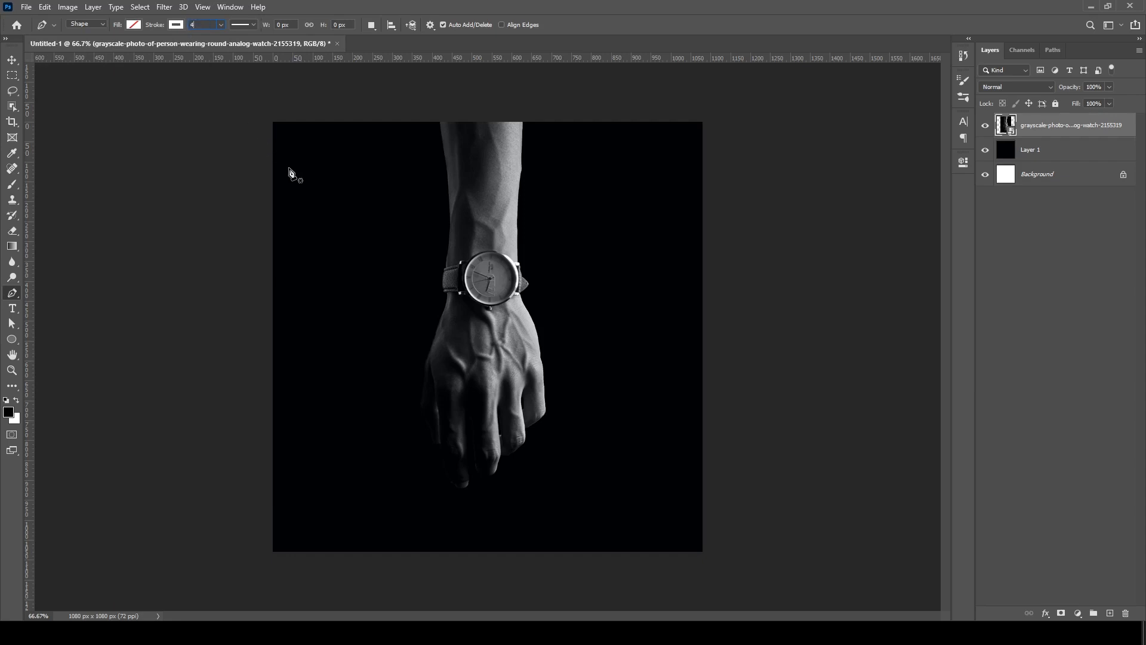
# - Draw a closed triangle outline around the watch, about 810 px wide and 521 px high, pointing left
pyautogui.click(320, 289)
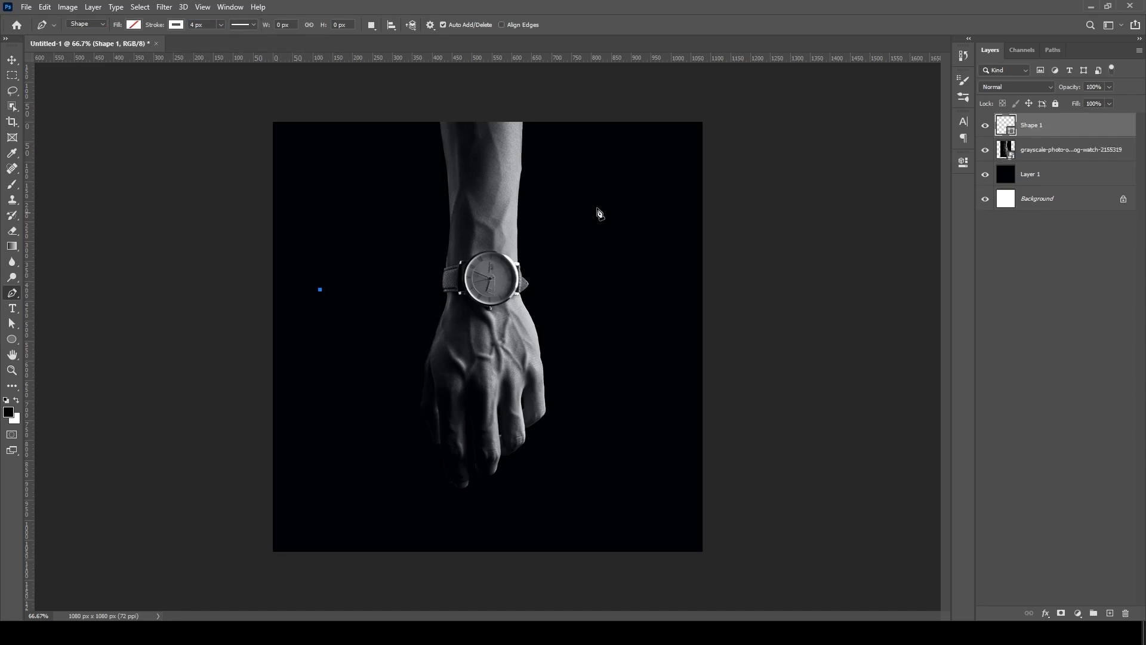
pyautogui.click(618, 178)
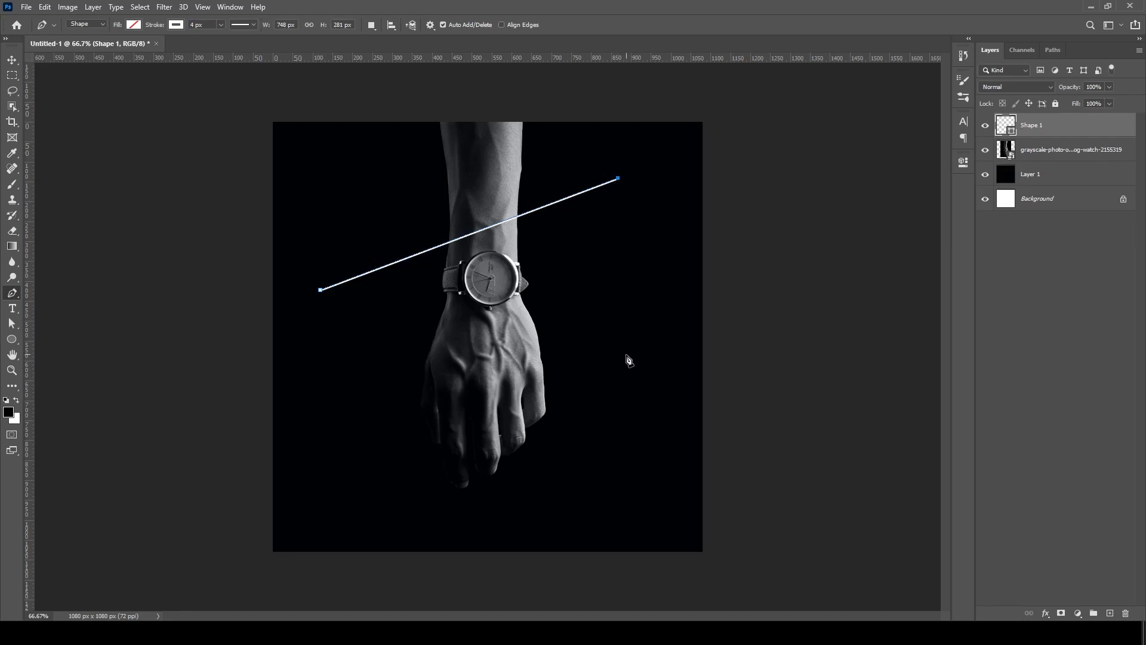
pyautogui.click(642, 385)
pyautogui.click(321, 291)
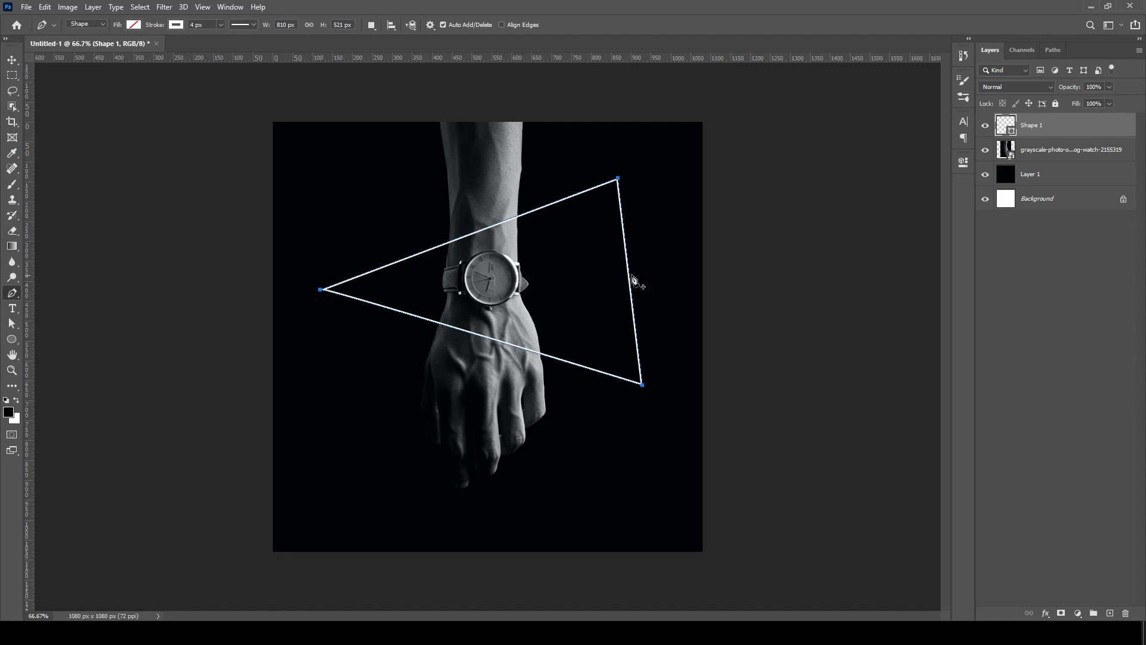
# - Set the triangle's stroke width to 5 px
pyautogui.scroll(5, 464, 325)
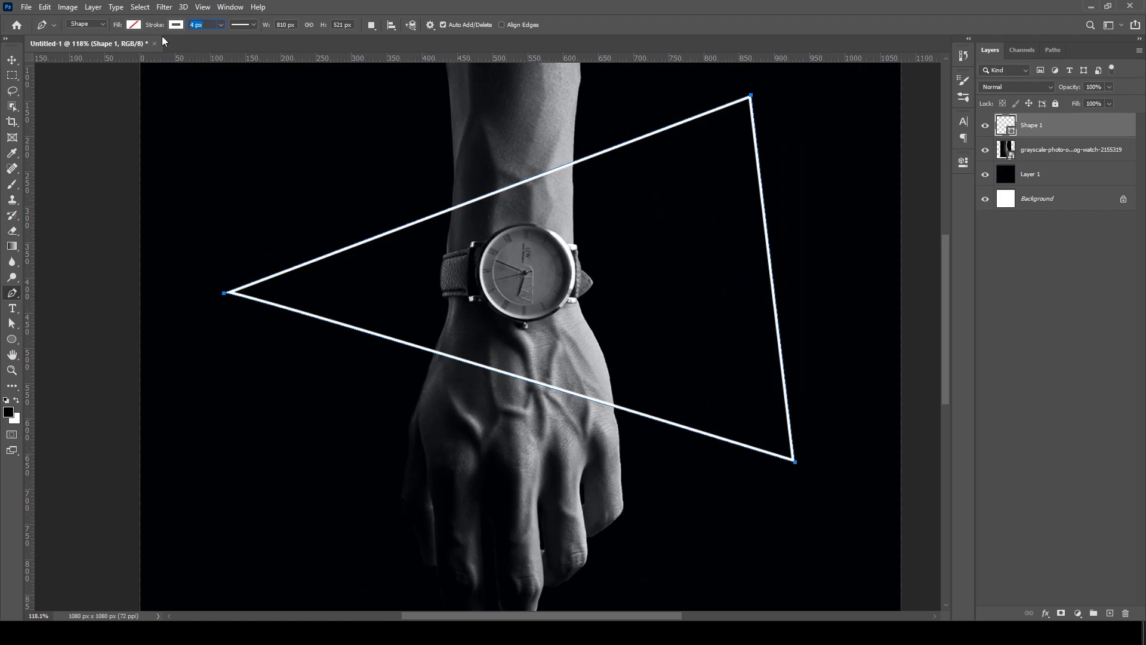
pyautogui.press('Return')
pyautogui.scroll(-3, 317, 251)
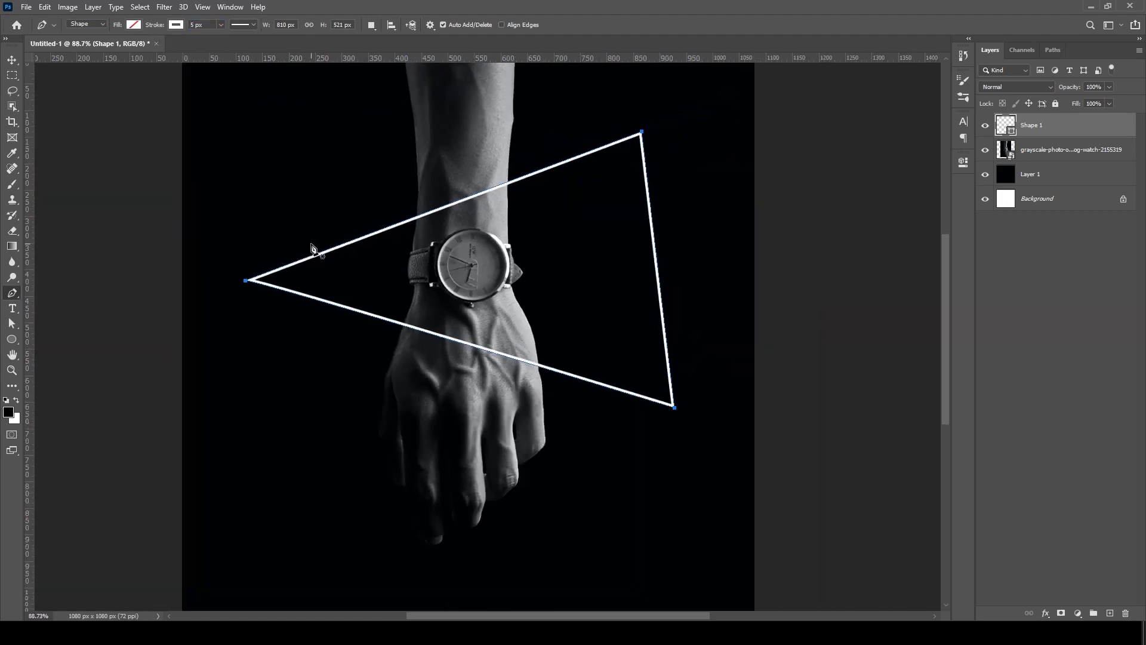
pyautogui.scroll(-2, 566, 189)
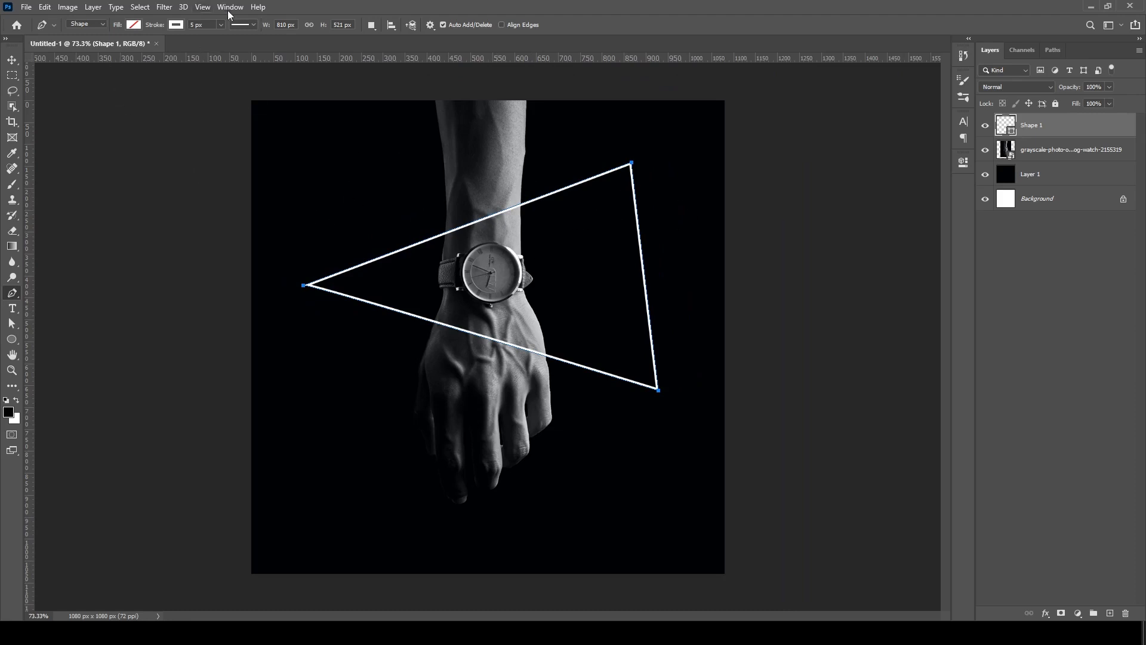
# - Try a 6 px stroke on the triangle and restore its width to 5 px
pyautogui.click(204, 27)
pyautogui.write('6')
pyautogui.press('Return')
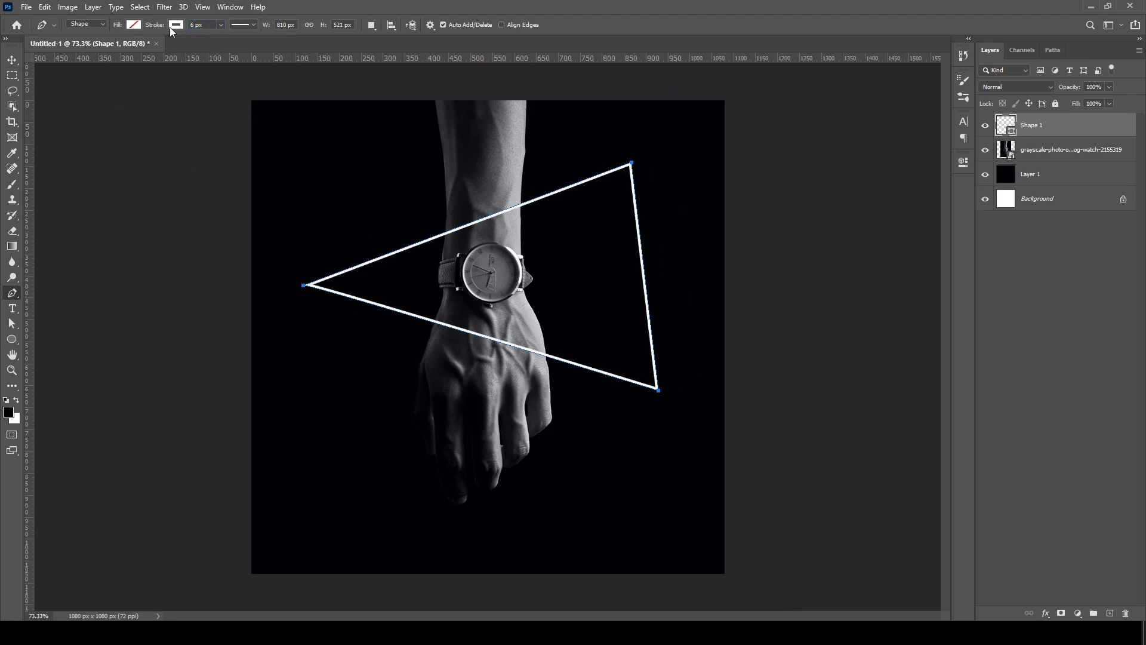
pyautogui.scroll(1, 333, 226)
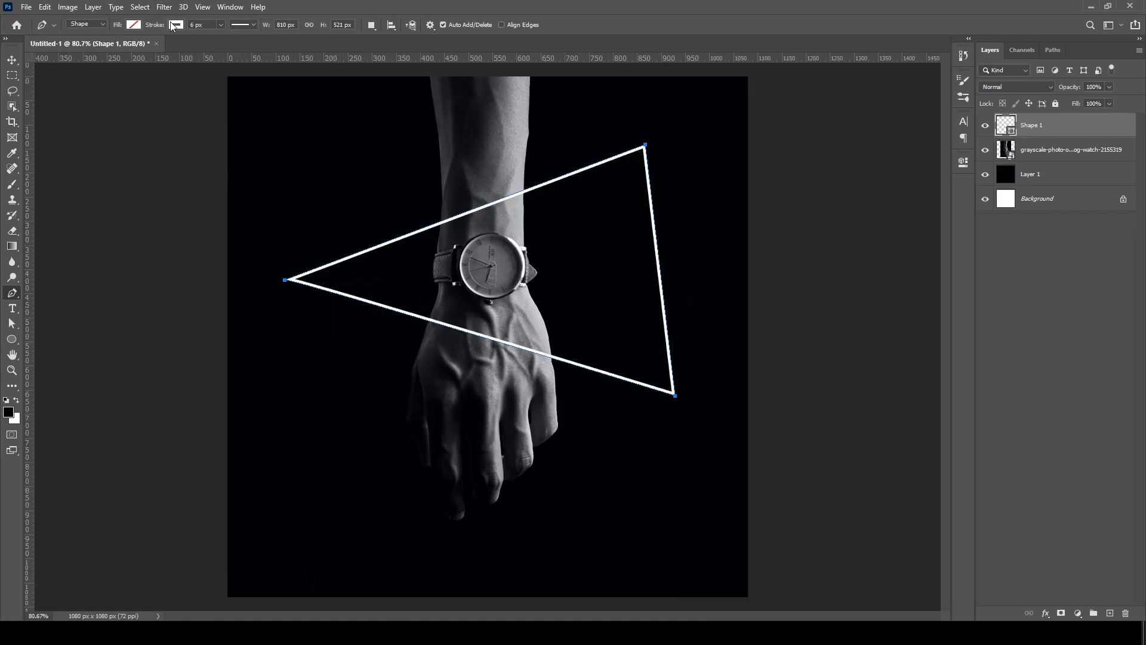
pyautogui.write('5')
pyautogui.press('Return')
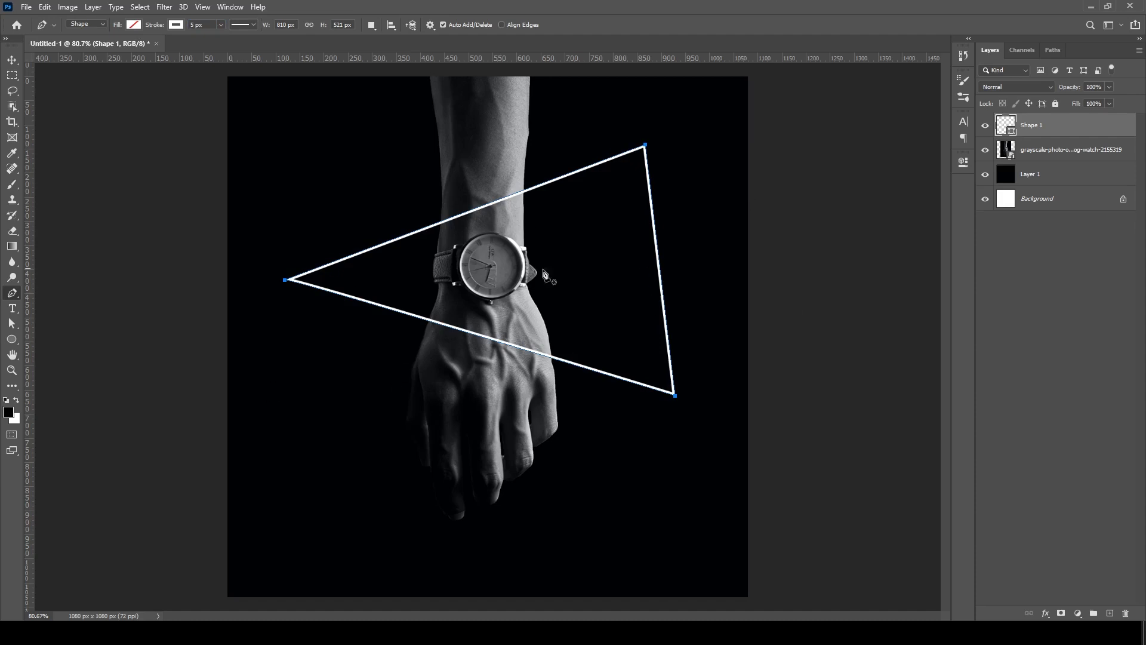
pyautogui.click(11, 65)
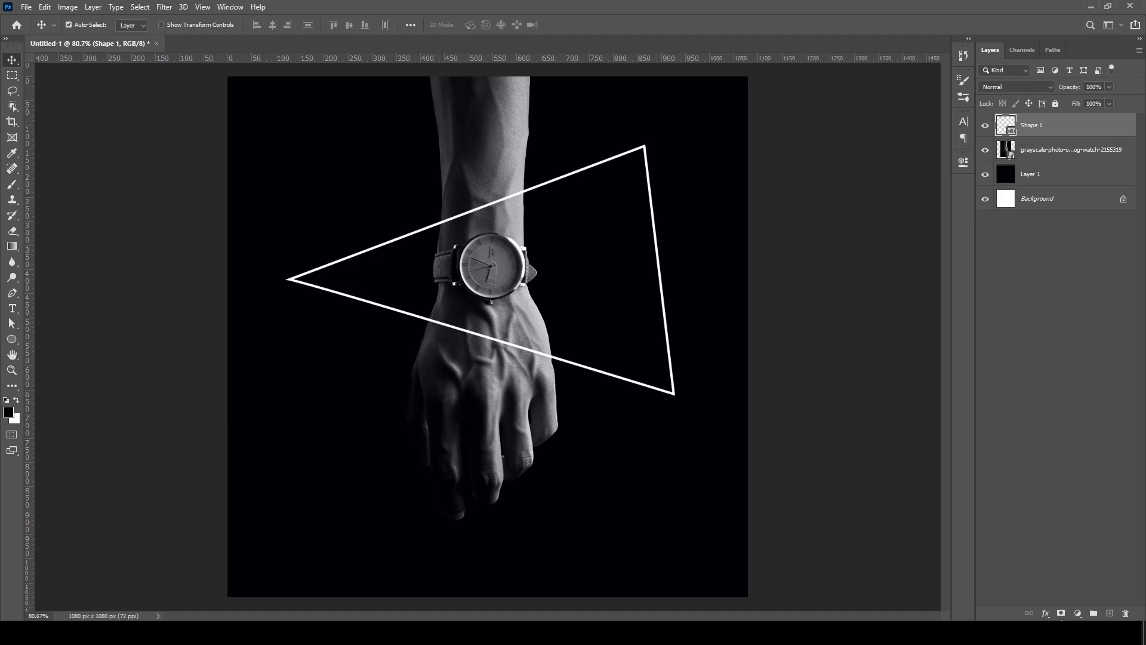
pyautogui.click(1046, 614)
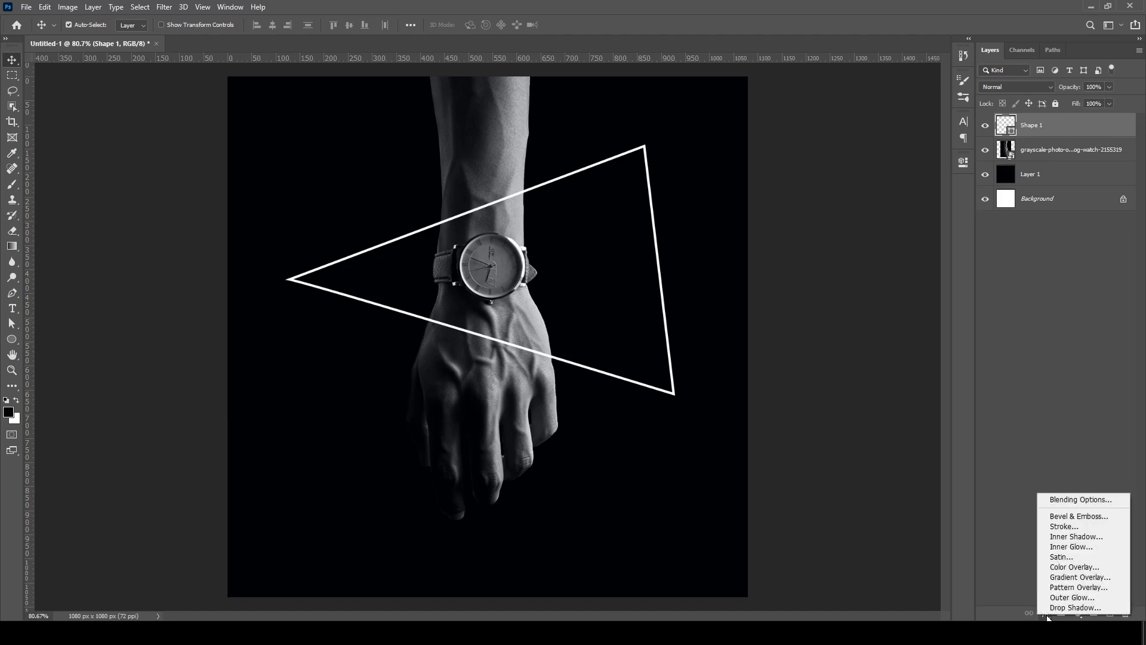
pyautogui.click(1079, 599)
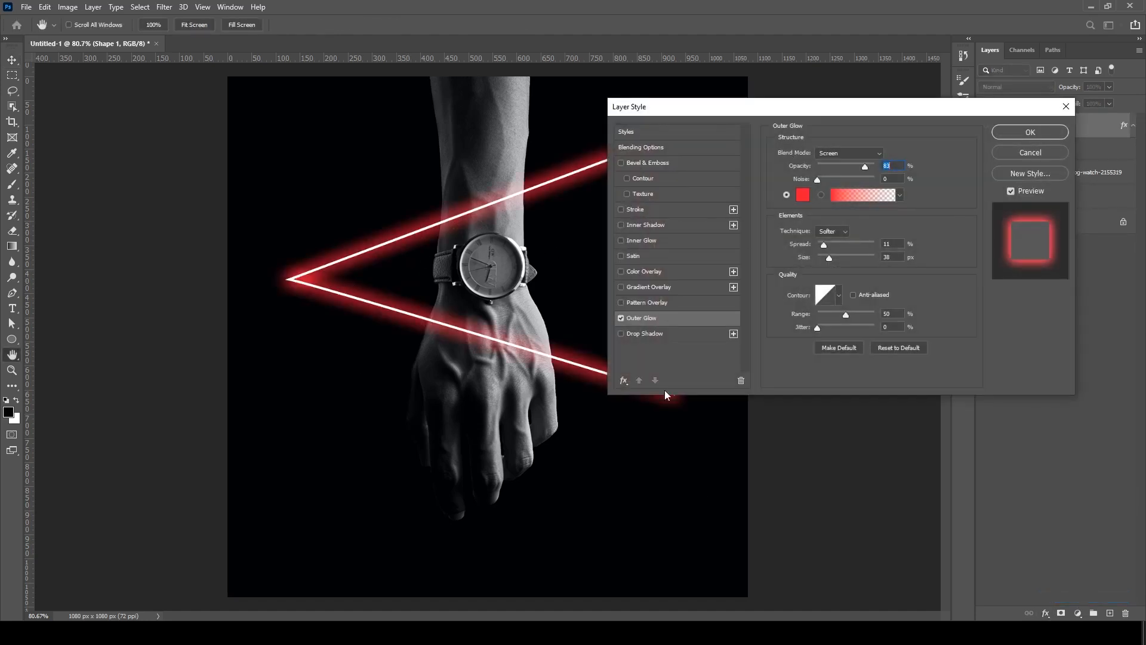
pyautogui.click(620, 319)
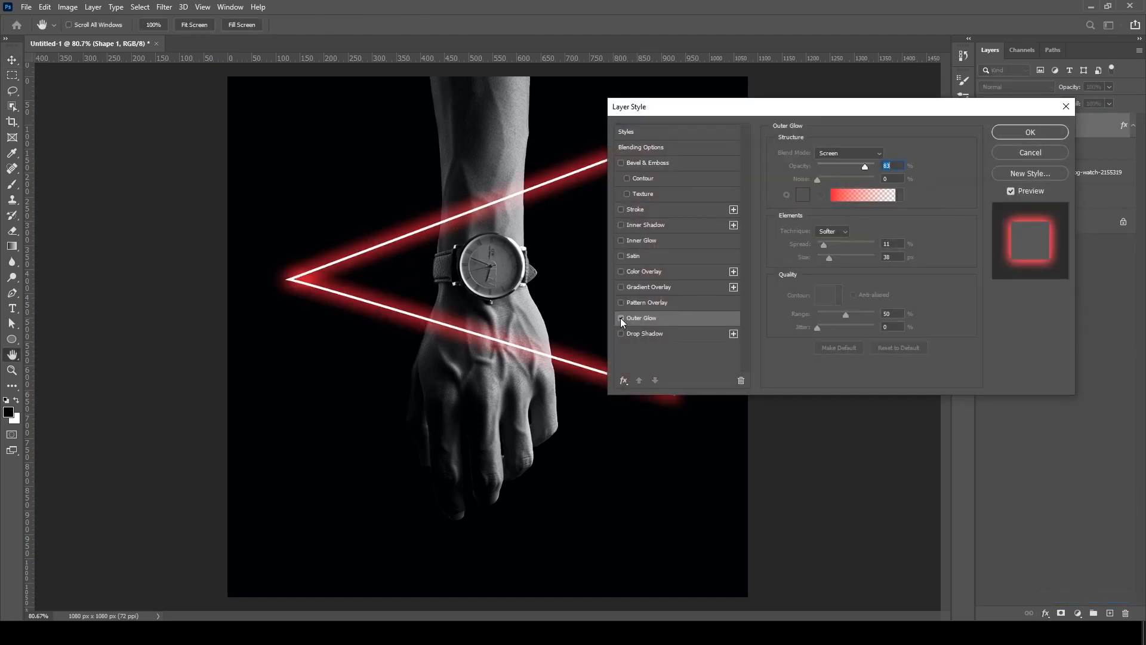
pyautogui.click(1029, 133)
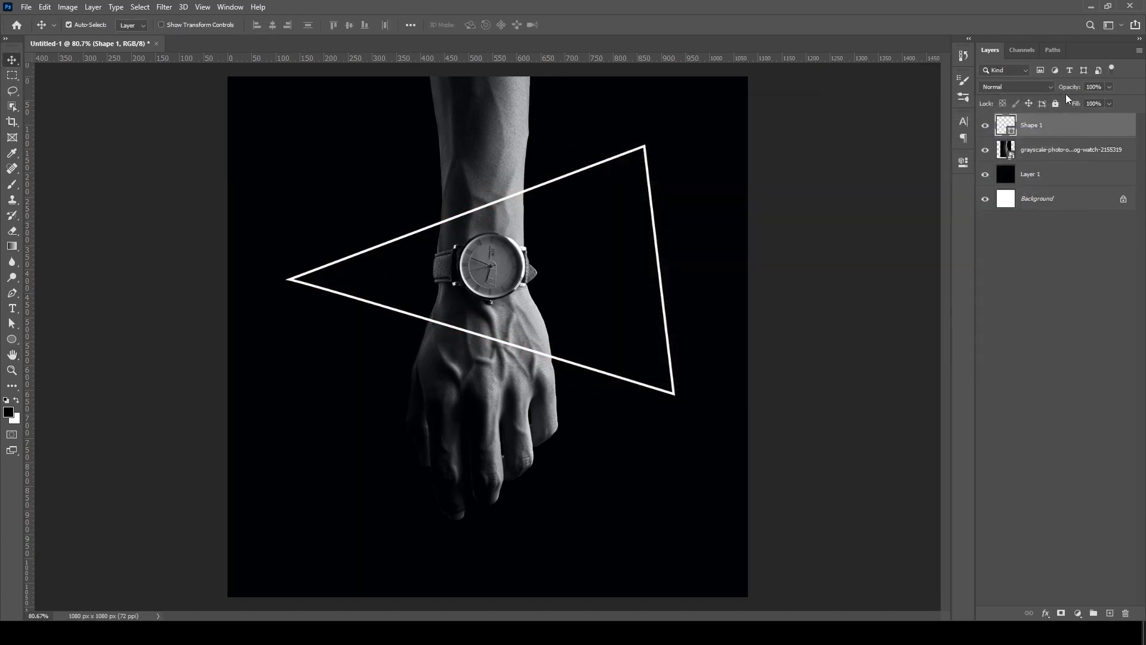
# - Add an Outer Glow to the triangle layer in Screen blend mode at 40% opacity
pyautogui.doubleClick(1062, 137)
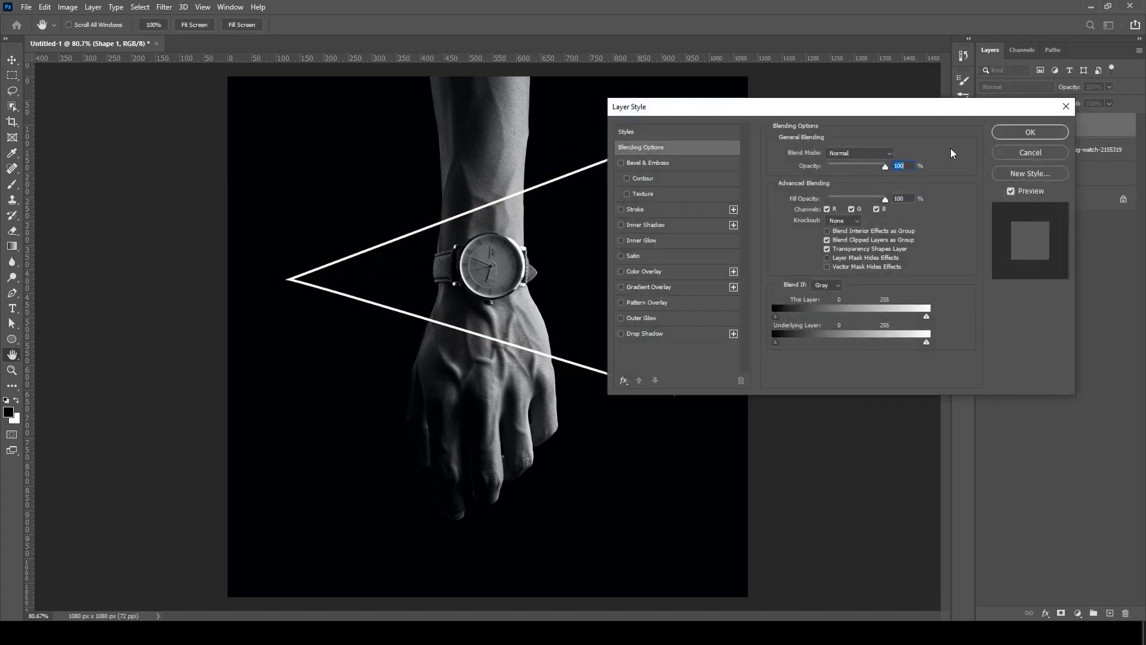
pyautogui.moveTo(958, 106); pyautogui.dragTo(1030, 236)
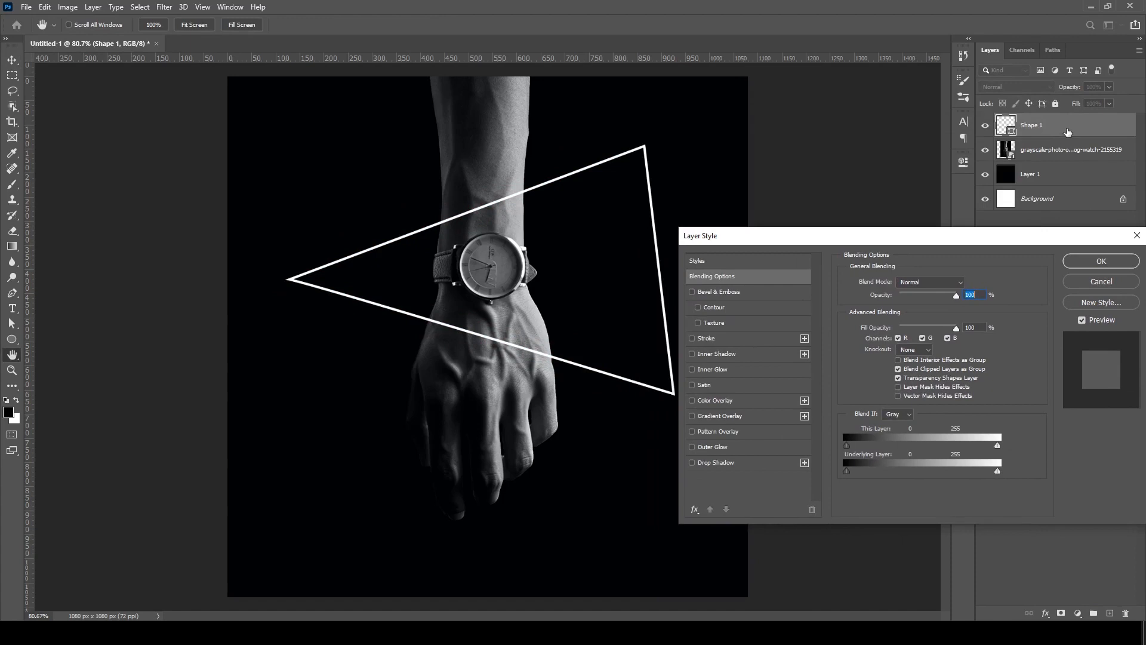
pyautogui.click(700, 449)
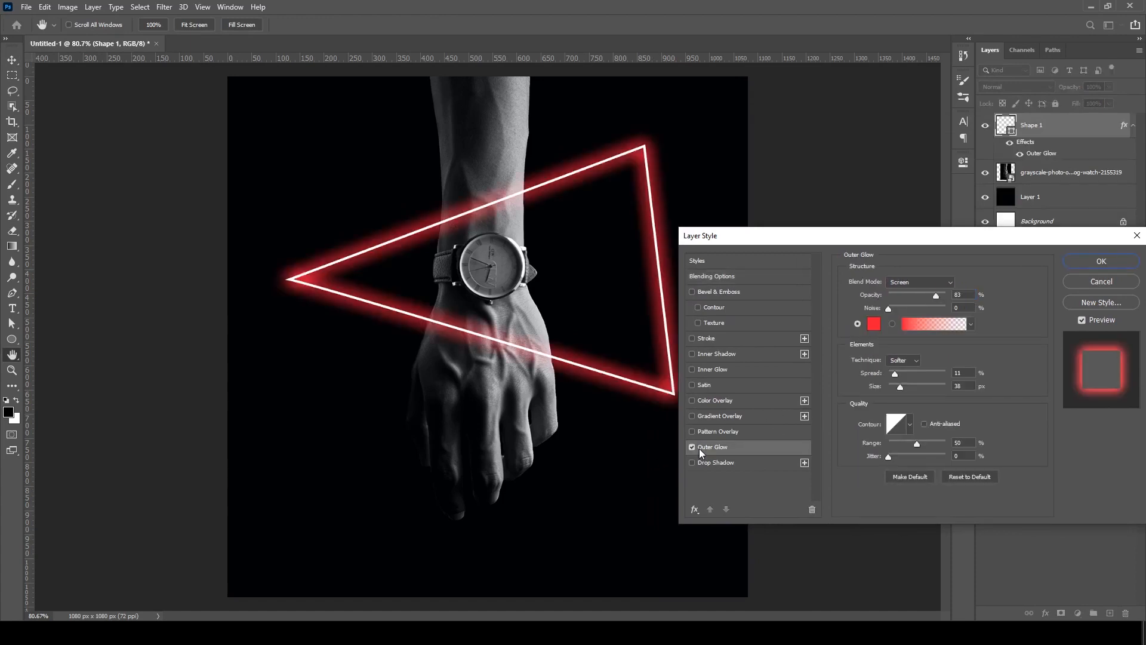
pyautogui.click(933, 282)
pyautogui.click(919, 381)
pyautogui.moveTo(935, 301); pyautogui.dragTo(913, 304)
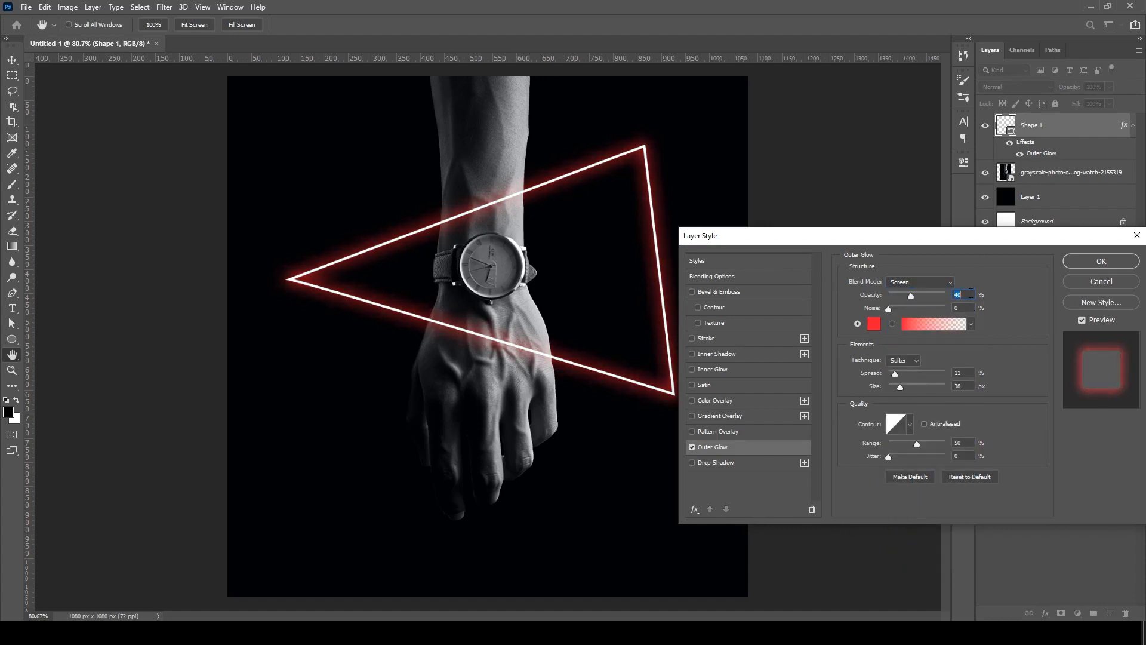
# - Change the outer glow color to blue #427ffb
pyautogui.click(874, 329)
pyautogui.moveTo(890, 136); pyautogui.dragTo(896, 94)
pyautogui.moveTo(844, 122)
pyautogui.mouseDown()
pyautogui.moveTo(816, 119)
pyautogui.moveTo(834, 127)
pyautogui.mouseUp()
pyautogui.moveTo(876, 180); pyautogui.dragTo(870, 175)
pyautogui.moveTo(848, 121); pyautogui.dragTo(819, 119)
pyautogui.click(814, 119)
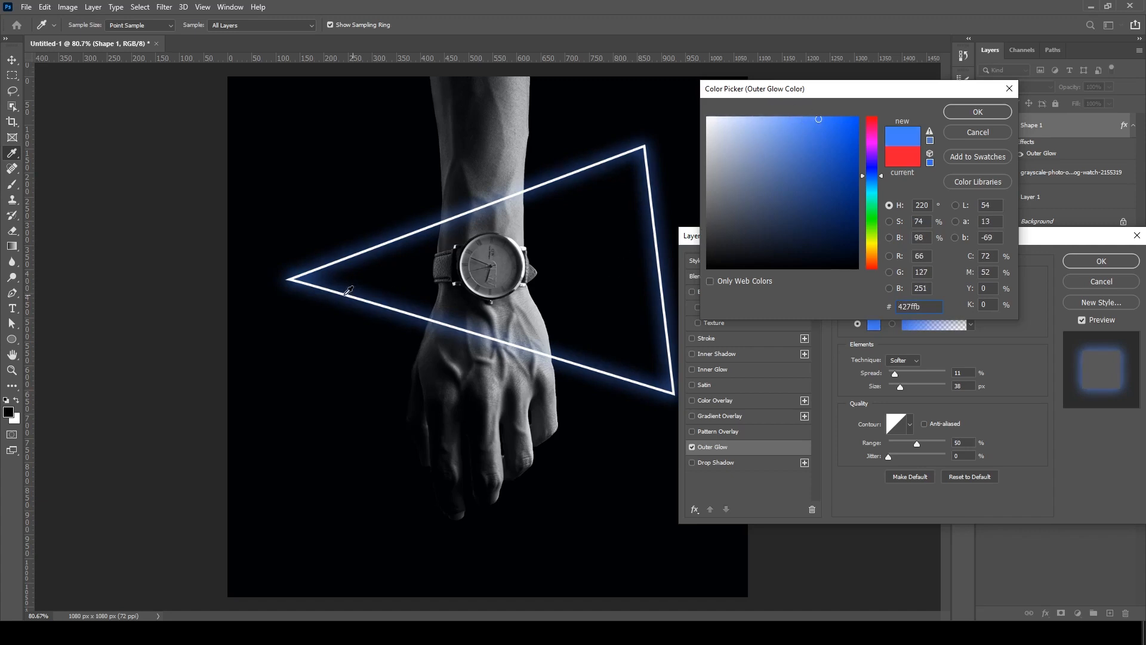
pyautogui.click(978, 111)
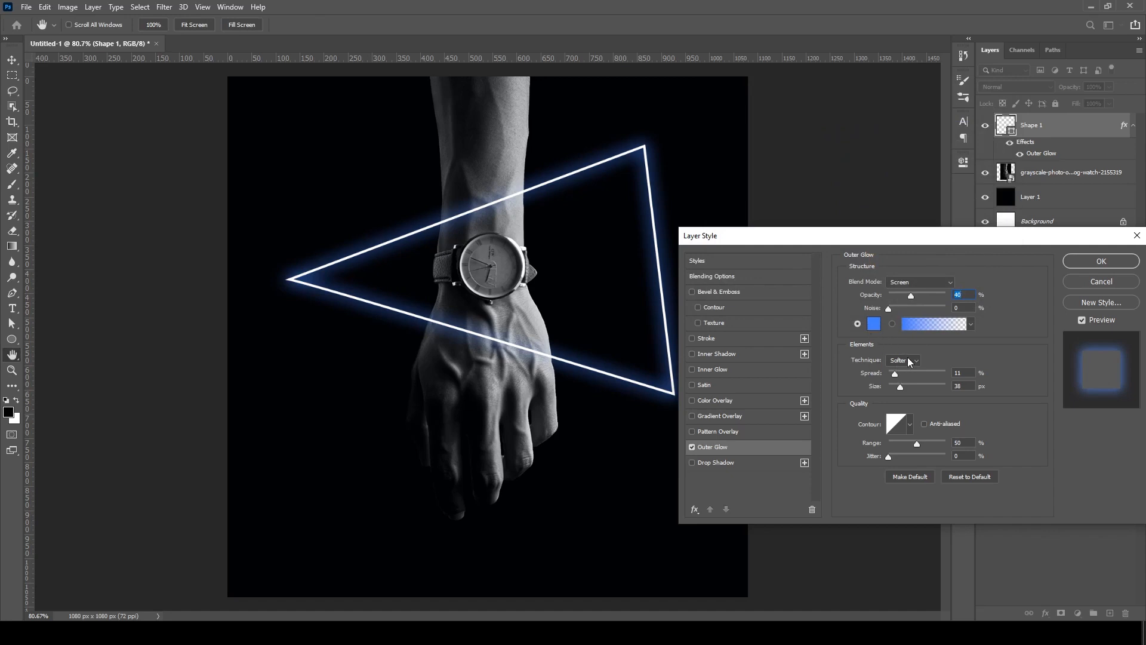
# - Set the outer glow's spread to 8% and its size to 68 px
pyautogui.click(967, 373)
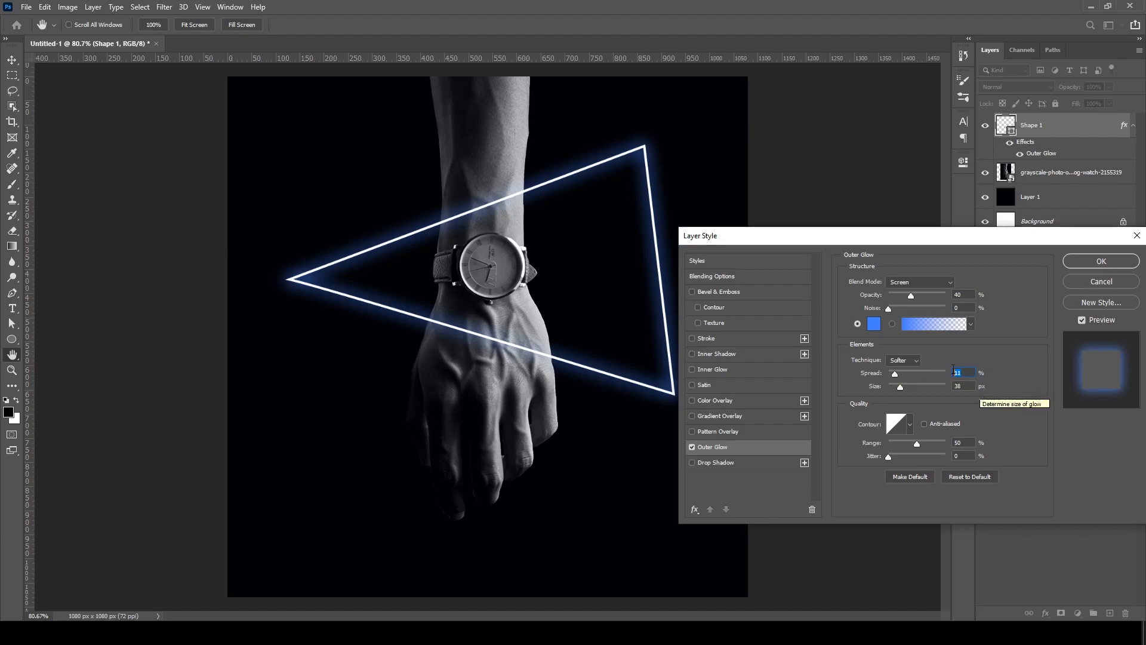
pyautogui.write('8')
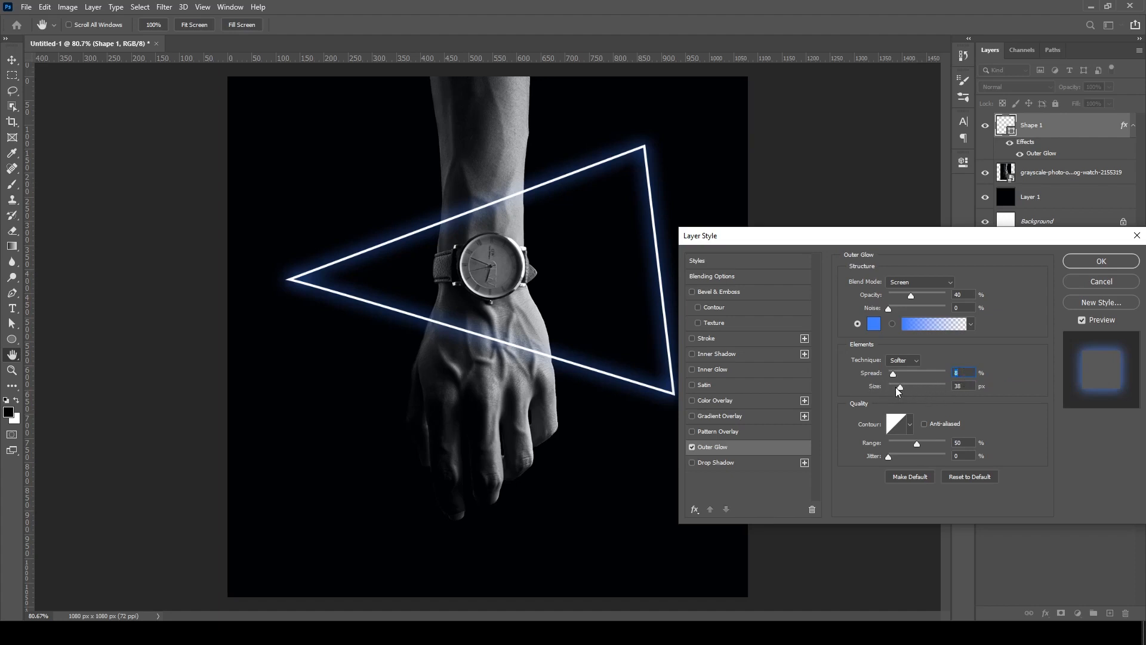
pyautogui.moveTo(903, 387); pyautogui.dragTo(909, 387)
pyautogui.click(961, 386)
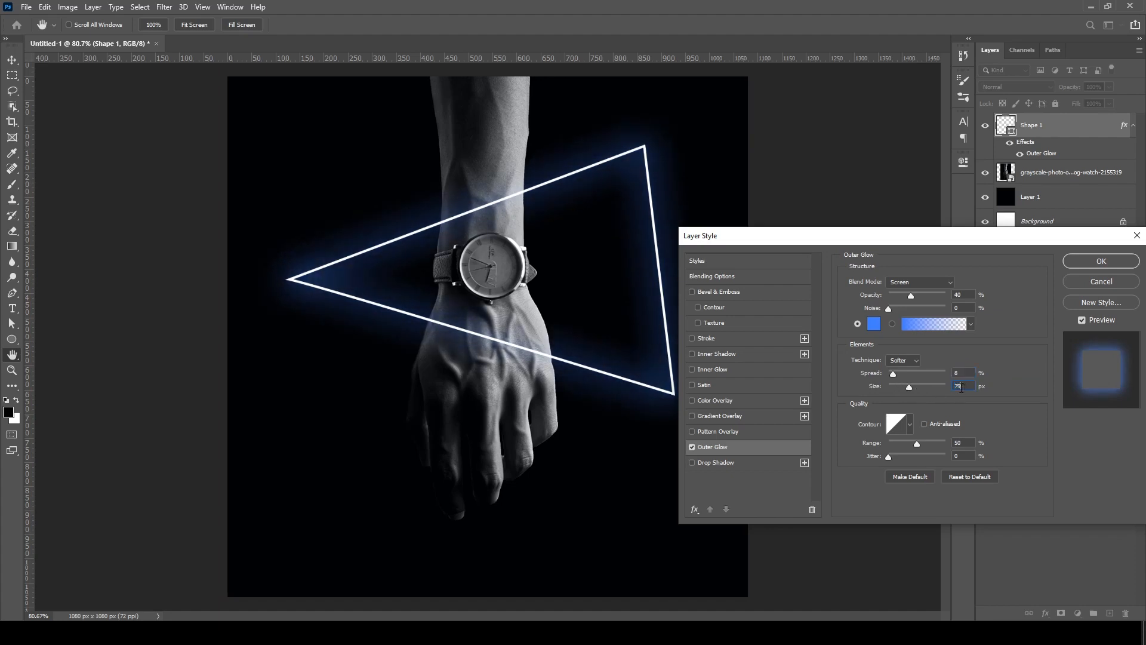
pyautogui.write('70')
pyautogui.moveTo(905, 388)
pyautogui.mouseDown()
pyautogui.moveTo(916, 389)
pyautogui.moveTo(906, 390)
pyautogui.mouseUp()
pyautogui.moveTo(907, 389); pyautogui.dragTo(909, 389)
# - Try several contour presets on the outer glow and restore the linear contour
pyautogui.click(910, 425)
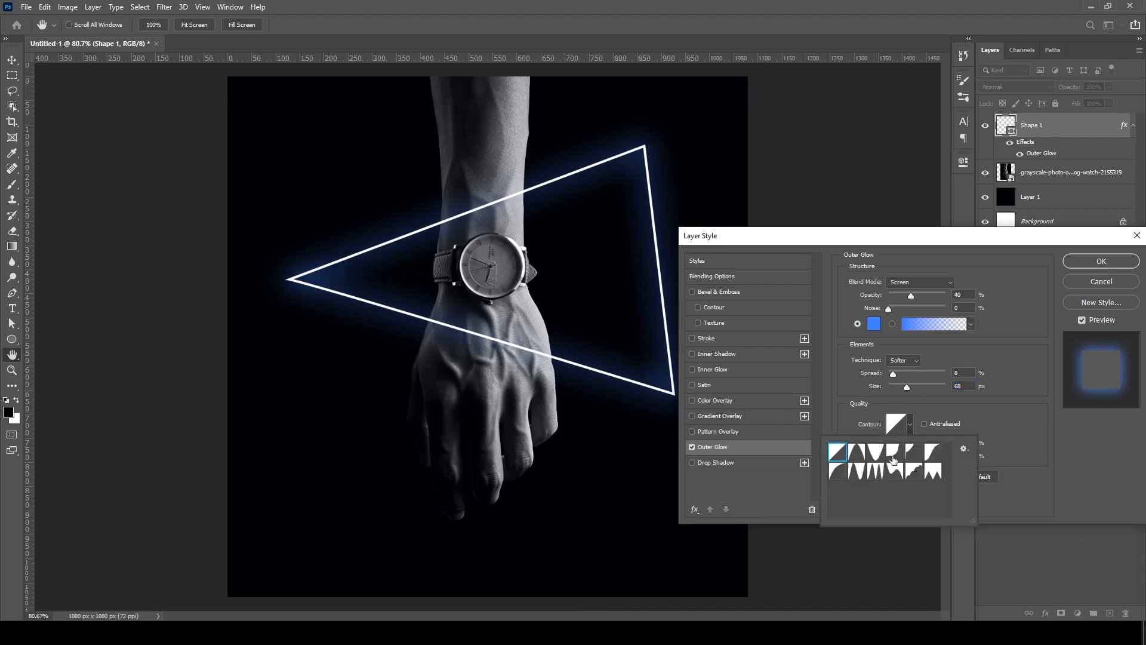
pyautogui.click(931, 456)
pyautogui.click(915, 456)
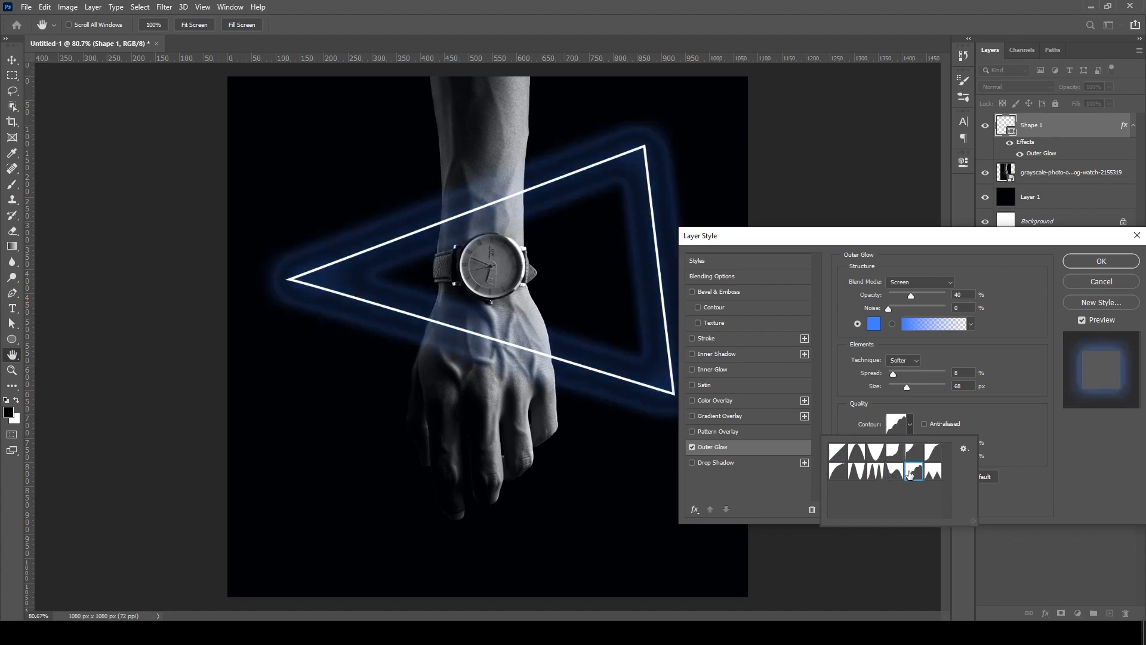
pyautogui.click(857, 454)
pyautogui.click(862, 469)
pyautogui.click(839, 475)
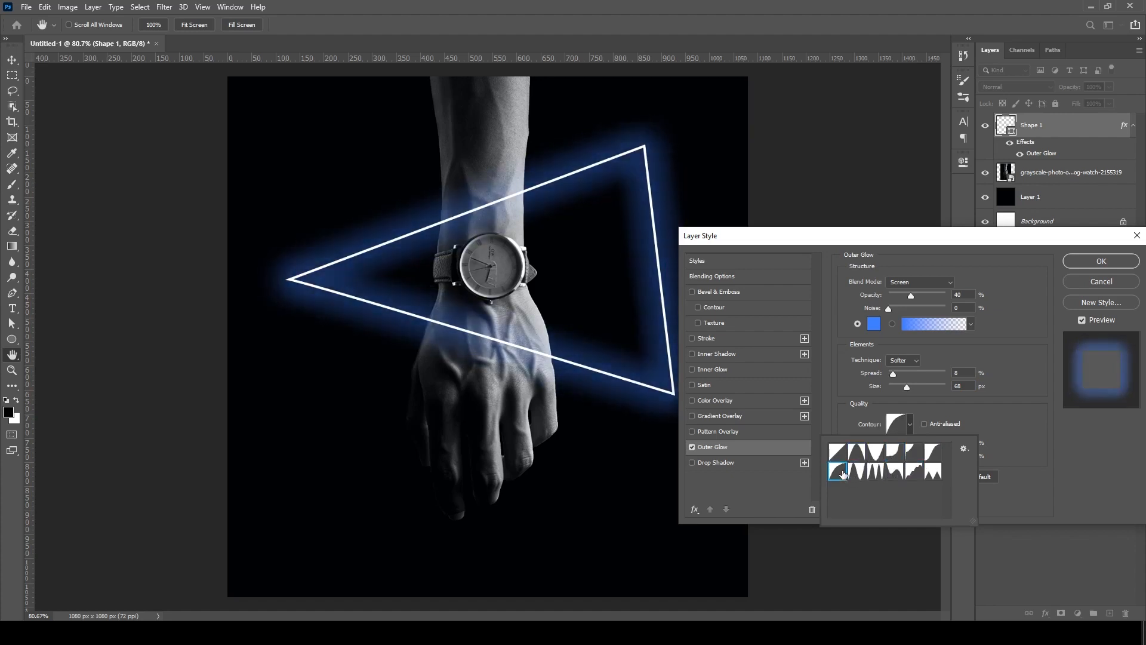
pyautogui.click(838, 452)
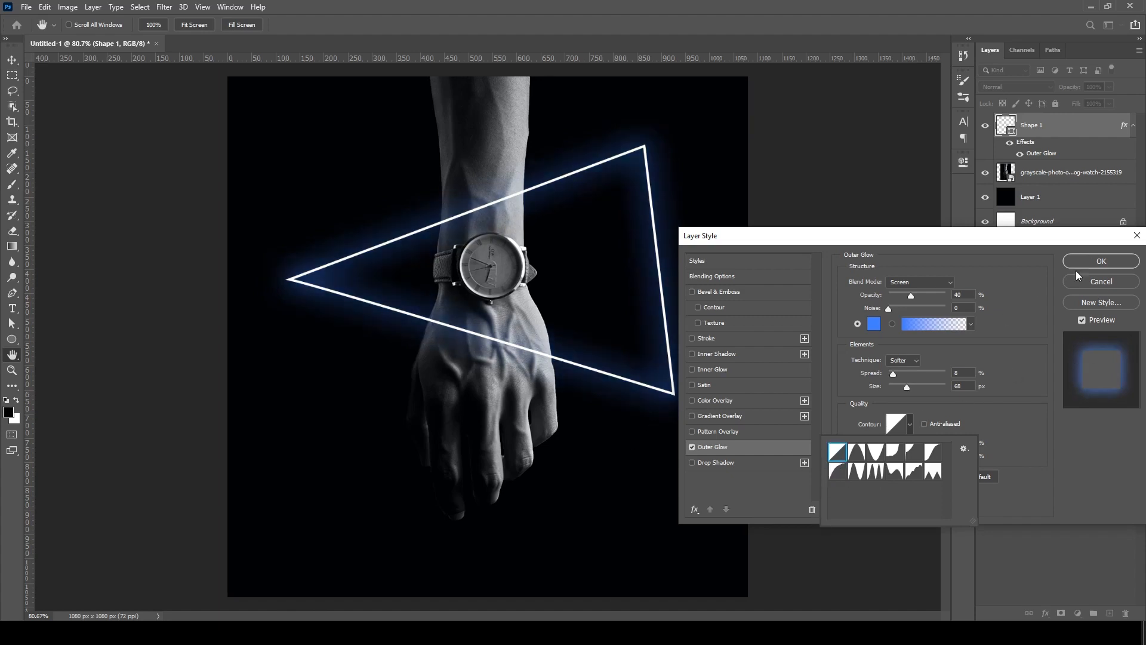
# - Add an Inner Glow to the triangle and set its color to light blue #4b9afa
pyautogui.click(703, 371)
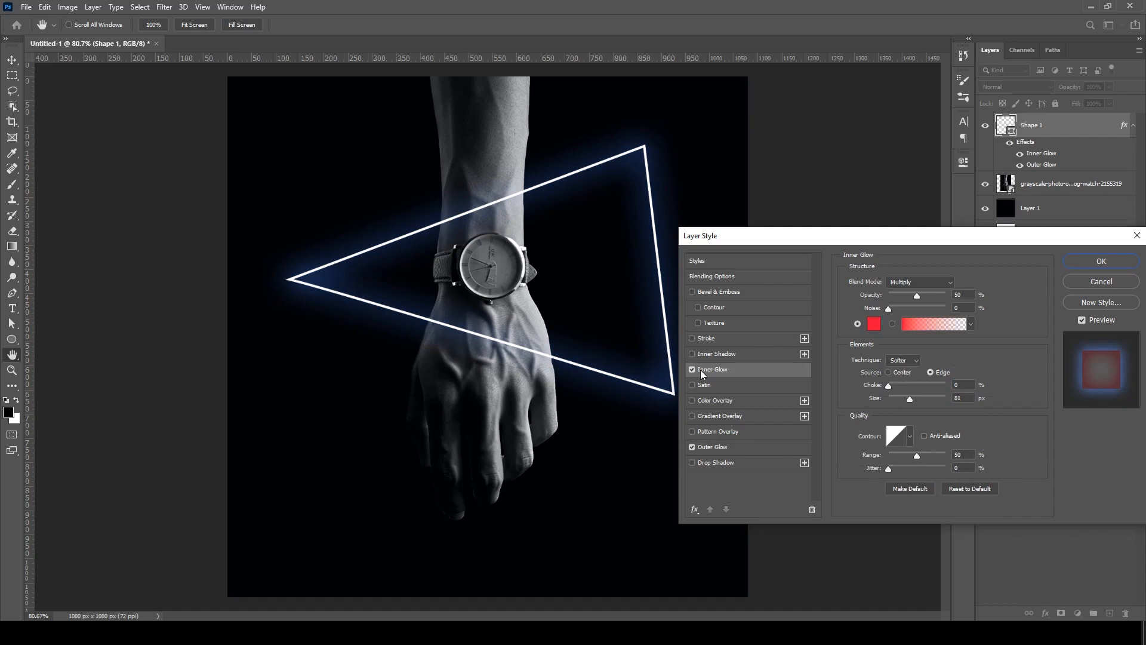
pyautogui.click(873, 324)
pyautogui.moveTo(874, 180); pyautogui.dragTo(874, 177)
pyautogui.click(834, 121)
pyautogui.moveTo(834, 122); pyautogui.dragTo(820, 120)
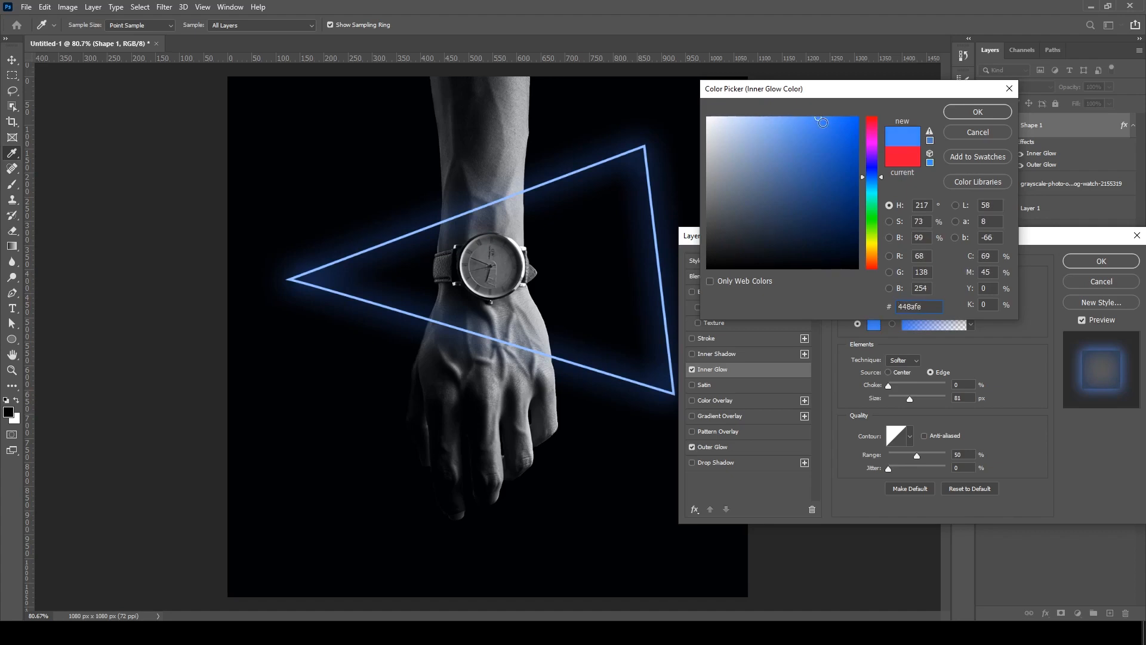
pyautogui.moveTo(820, 120); pyautogui.dragTo(812, 121)
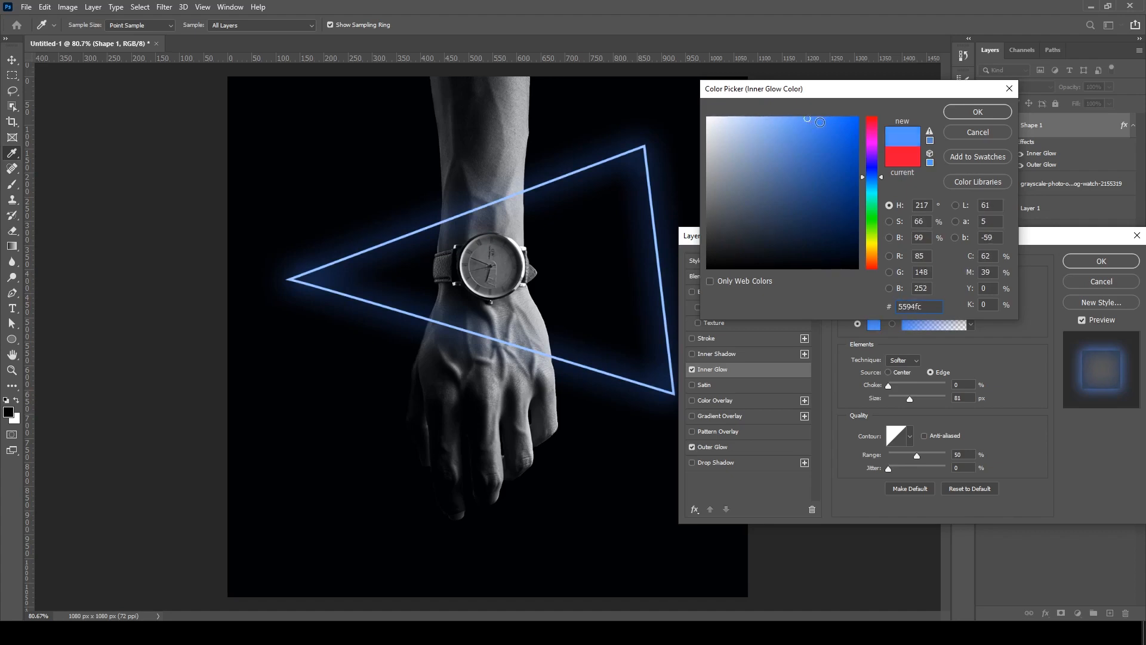
pyautogui.moveTo(872, 179); pyautogui.dragTo(878, 181)
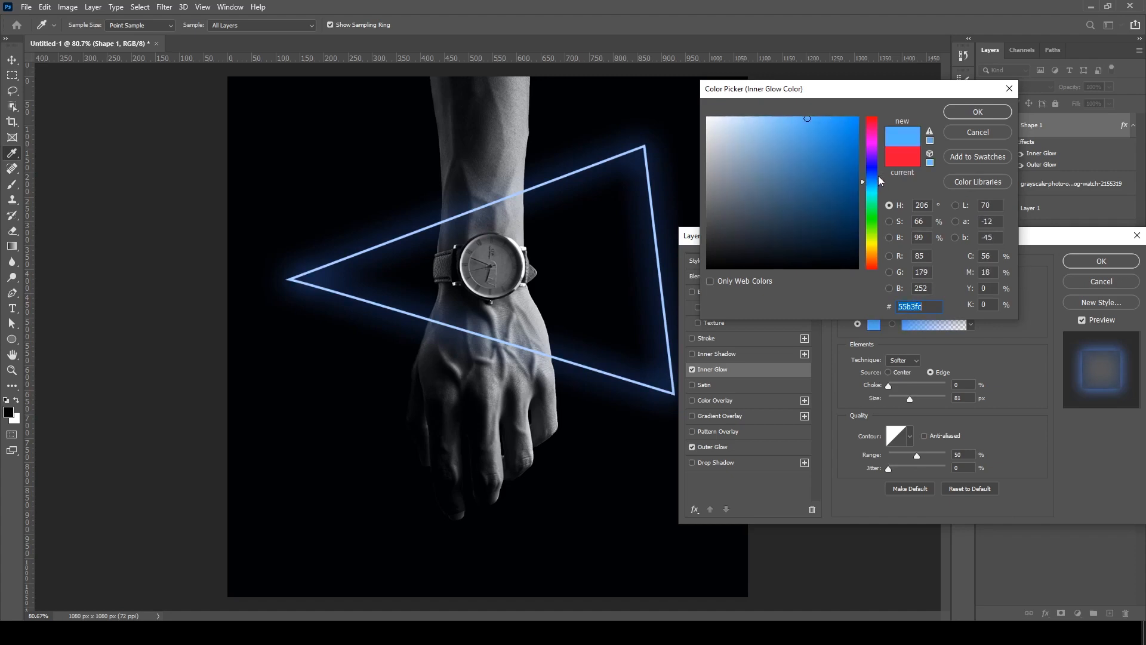
pyautogui.click(881, 178)
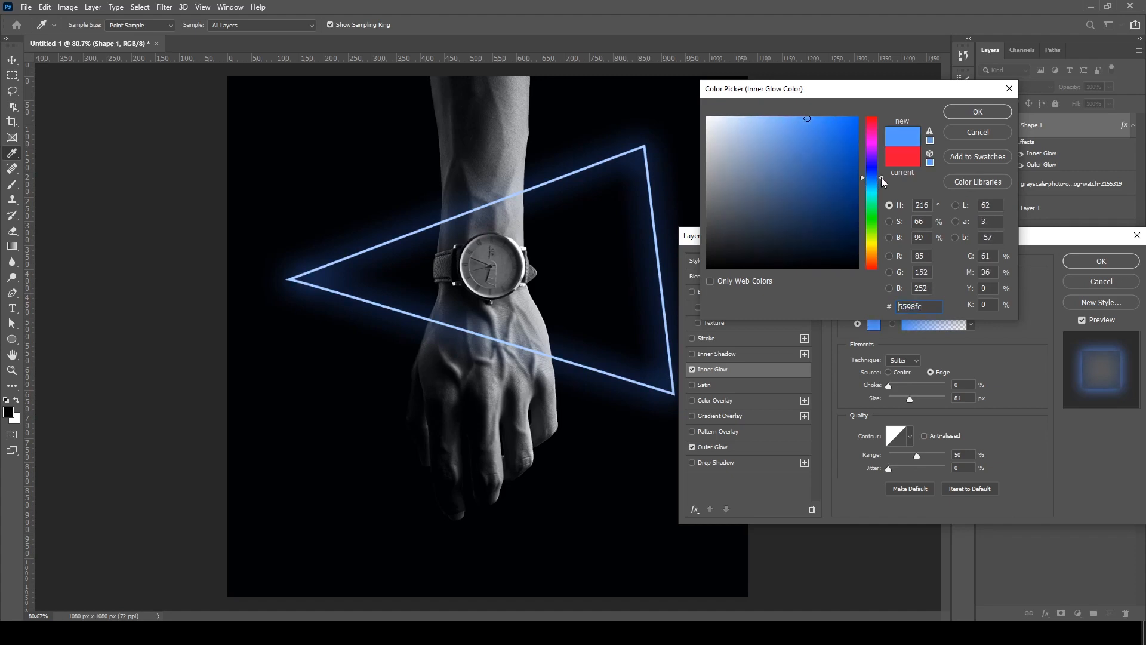
pyautogui.click(813, 120)
pyautogui.click(953, 113)
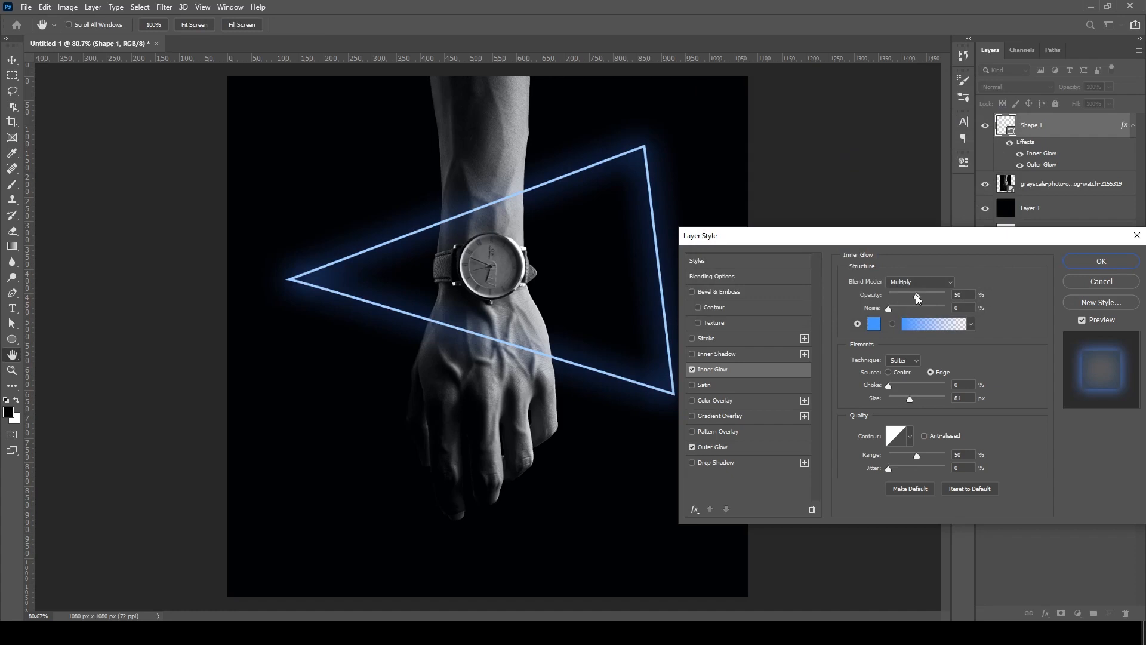
# - Lower the inner glow's opacity to 20%, keeping the Multiply blend mode
pyautogui.moveTo(918, 298); pyautogui.dragTo(895, 300)
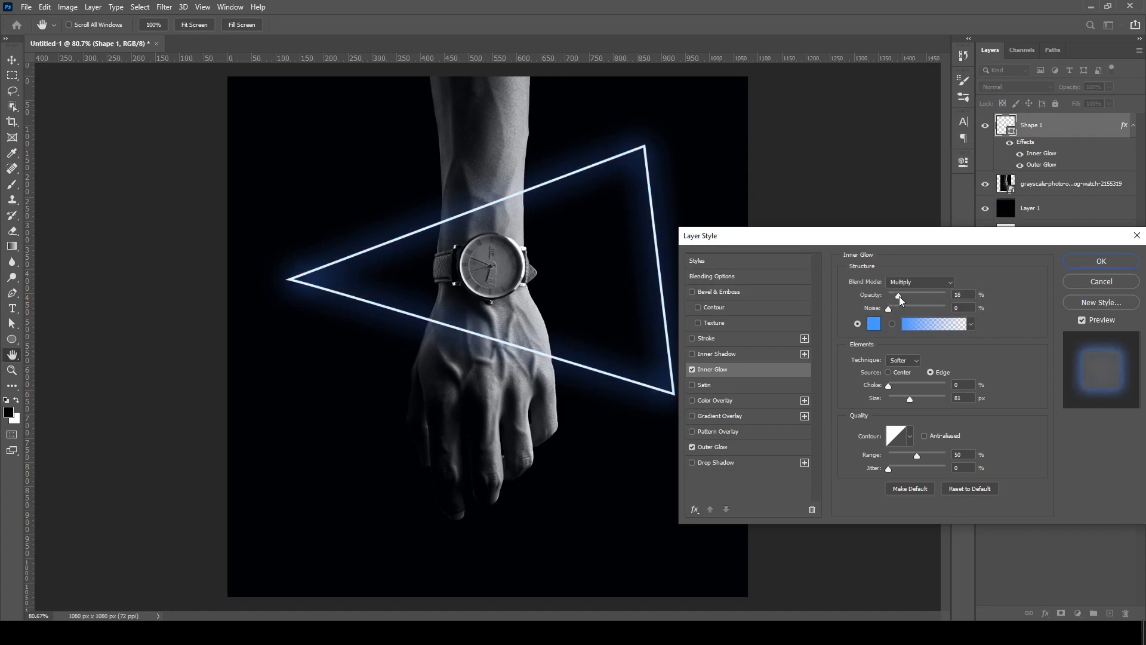
pyautogui.moveTo(899, 296); pyautogui.dragTo(899, 296)
pyautogui.write('20')
pyautogui.click(933, 285)
pyautogui.click(933, 285)
pyautogui.click(934, 285)
pyautogui.click(933, 285)
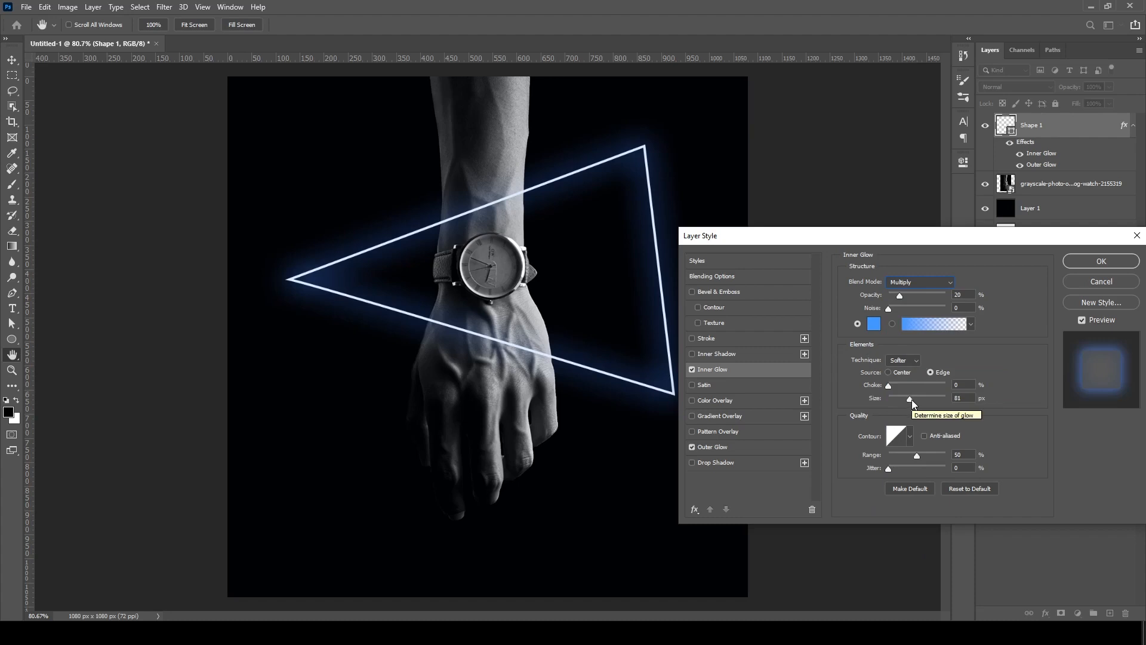
# - Set the inner glow's size to 10 px with the linear contour and apply the layer style
pyautogui.moveTo(911, 400); pyautogui.dragTo(913, 400)
pyautogui.doubleClick(960, 398)
pyautogui.write('10')
pyautogui.doubleClick(954, 398)
pyautogui.click(910, 437)
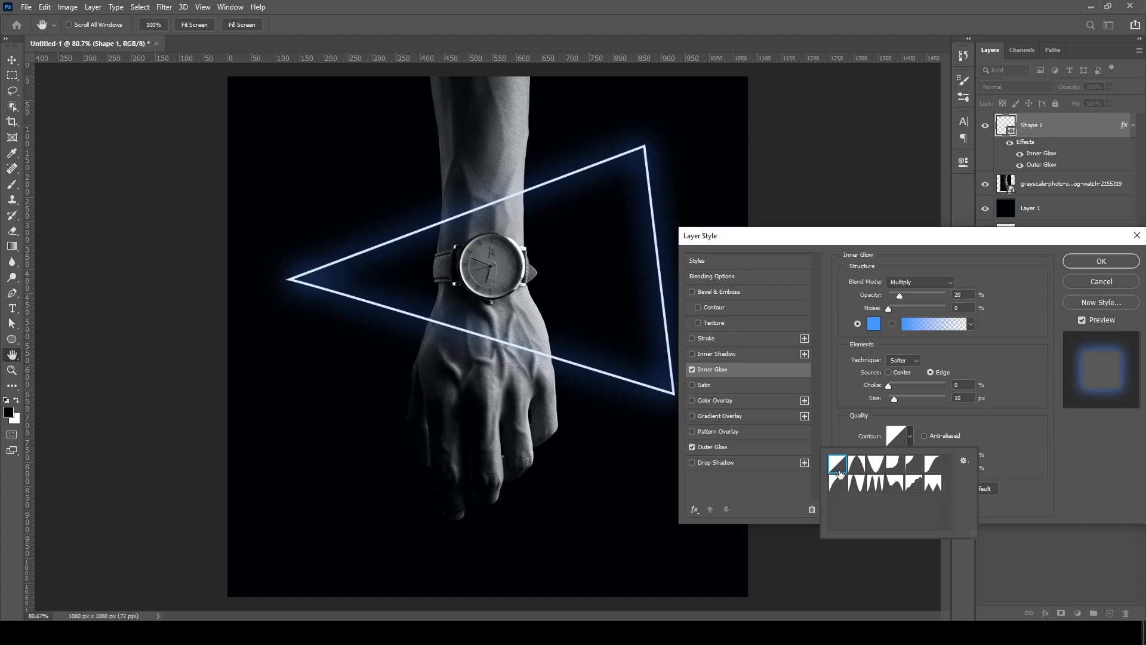
pyautogui.click(988, 429)
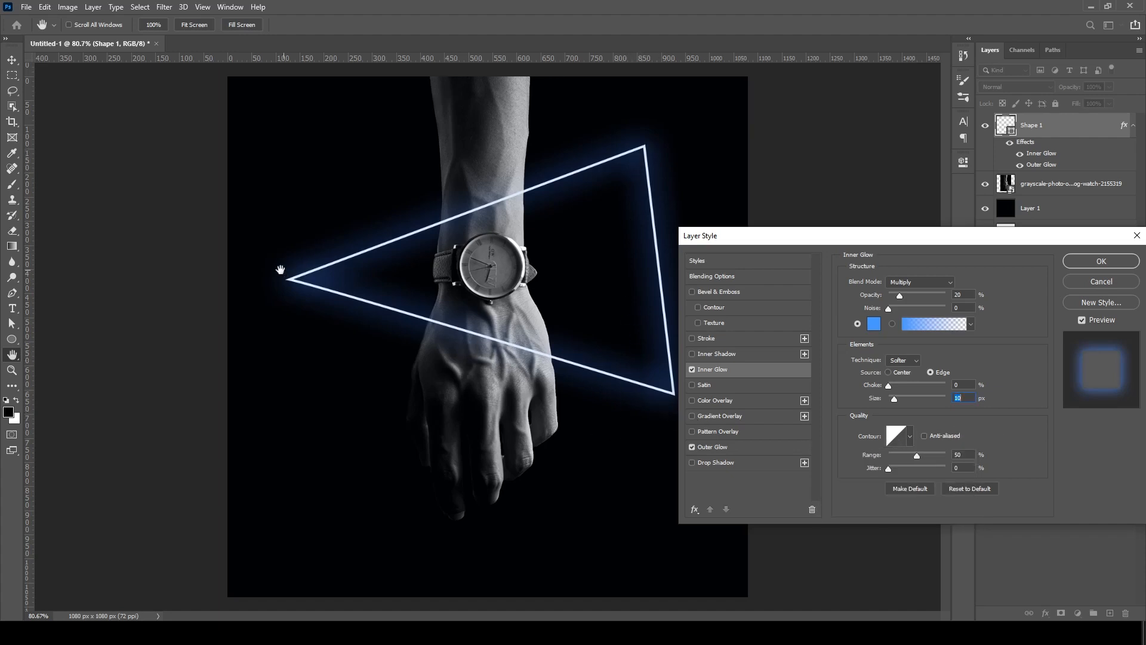
pyautogui.click(911, 439)
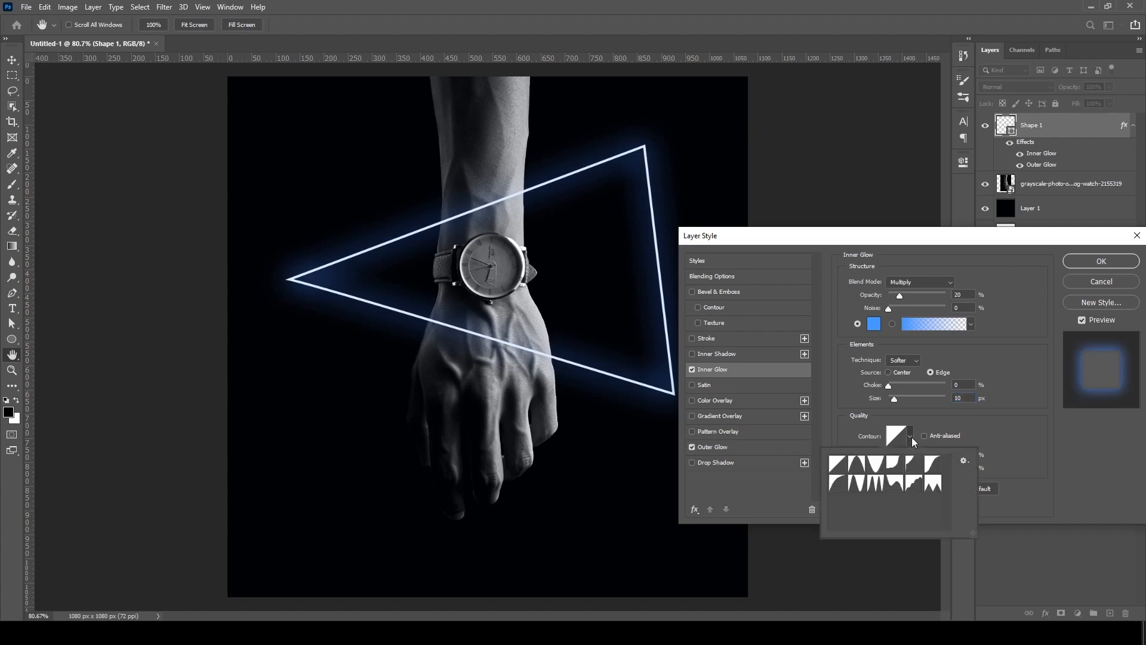
pyautogui.click(837, 464)
pyautogui.click(1011, 461)
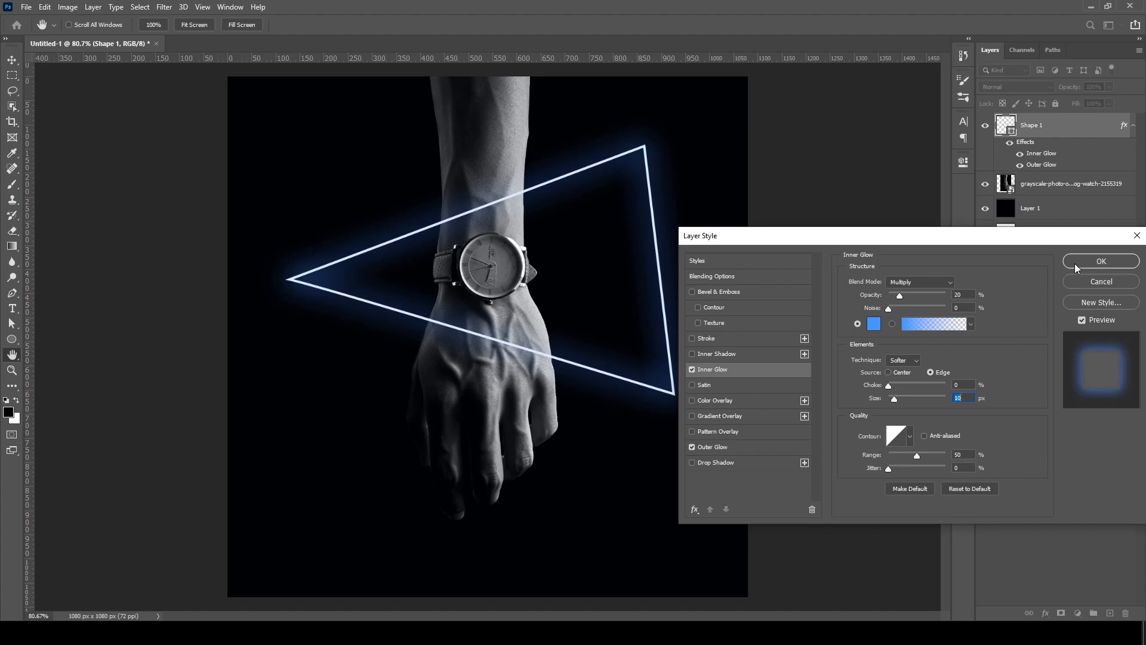
pyautogui.click(1100, 261)
# - Convert the glowing triangle layer to a smart object
pyautogui.scroll(1, 397, 273)
pyautogui.scroll(1, 397, 275)
pyautogui.scroll(-2, 399, 286)
pyautogui.scroll(4, 403, 302)
pyautogui.scroll(-2, 406, 305)
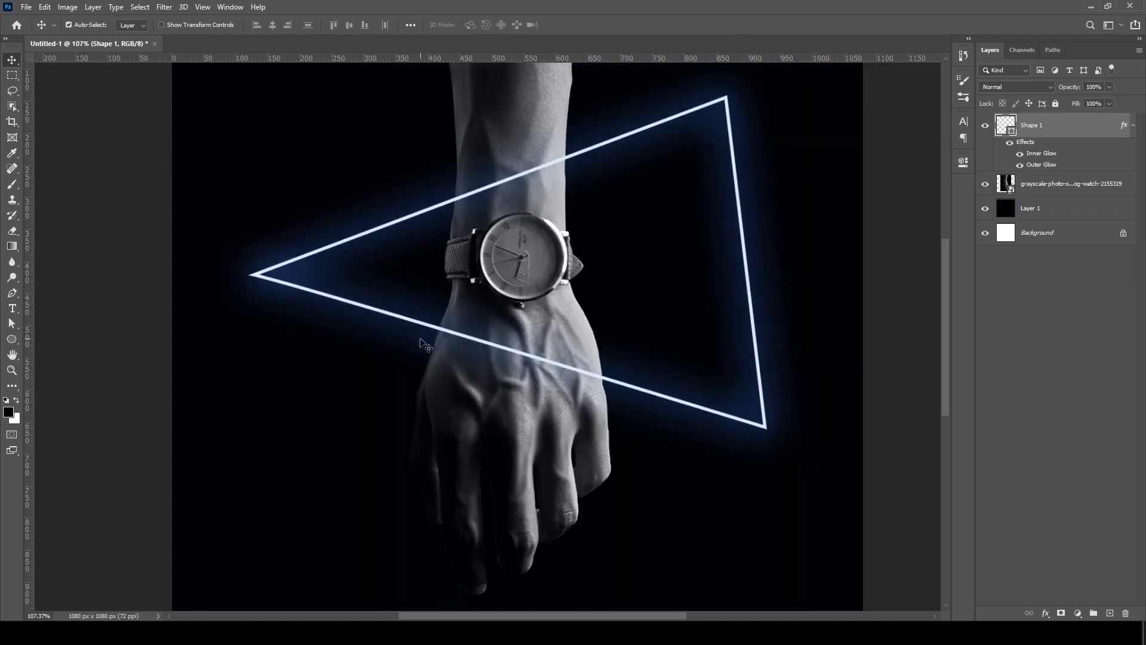
pyautogui.scroll(-2, 426, 343)
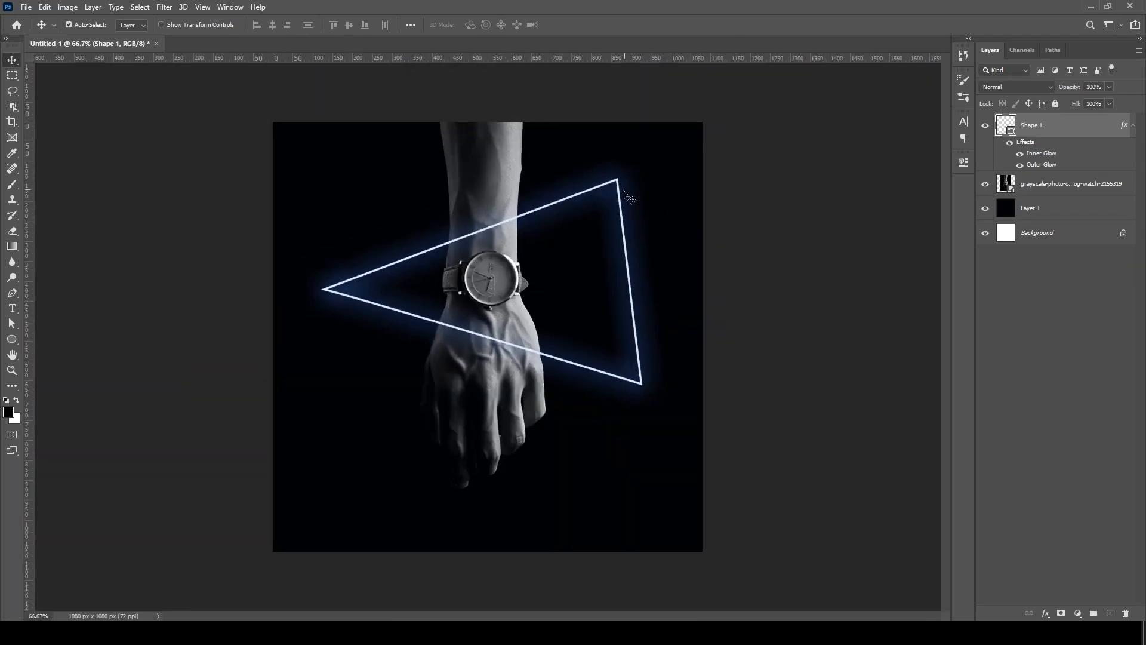
pyautogui.rightClick(1051, 127)
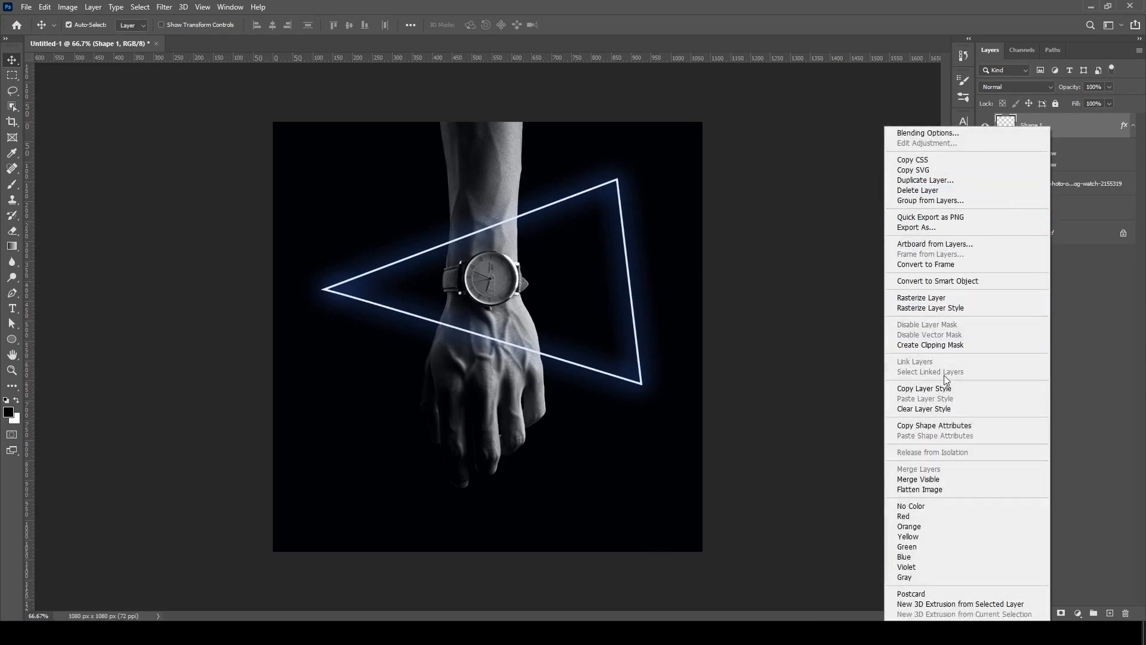
pyautogui.click(952, 281)
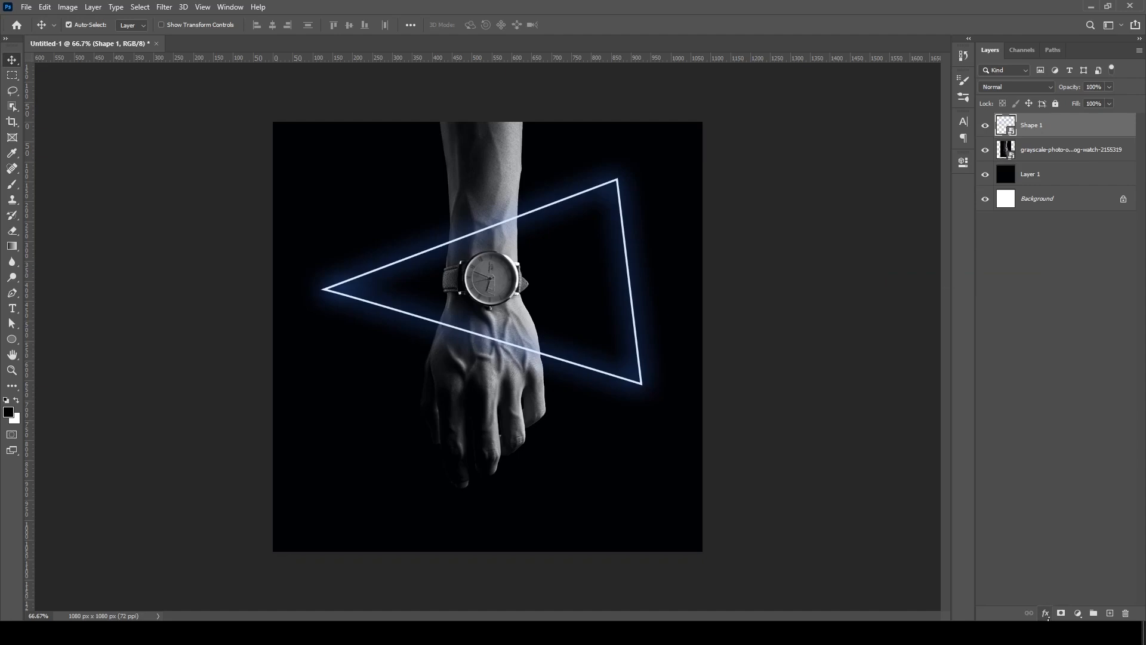
# - Add a layer mask to the triangle and paint it black with a soft 84 px brush where the upper line crosses the forearm
pyautogui.click(1062, 614)
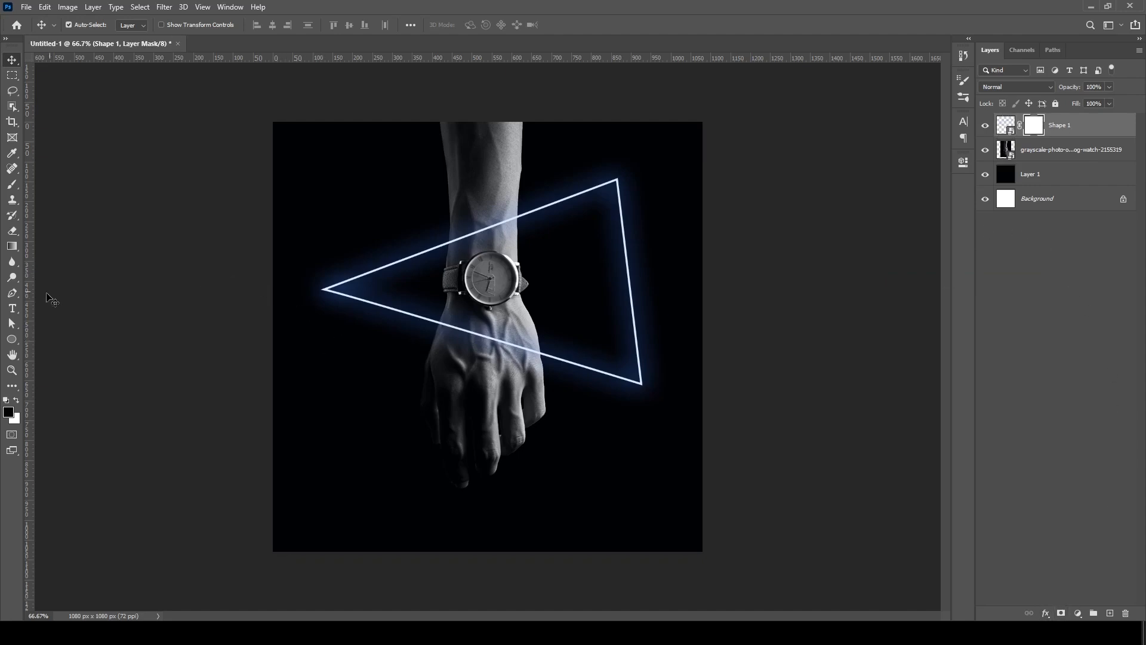
pyautogui.click(11, 187)
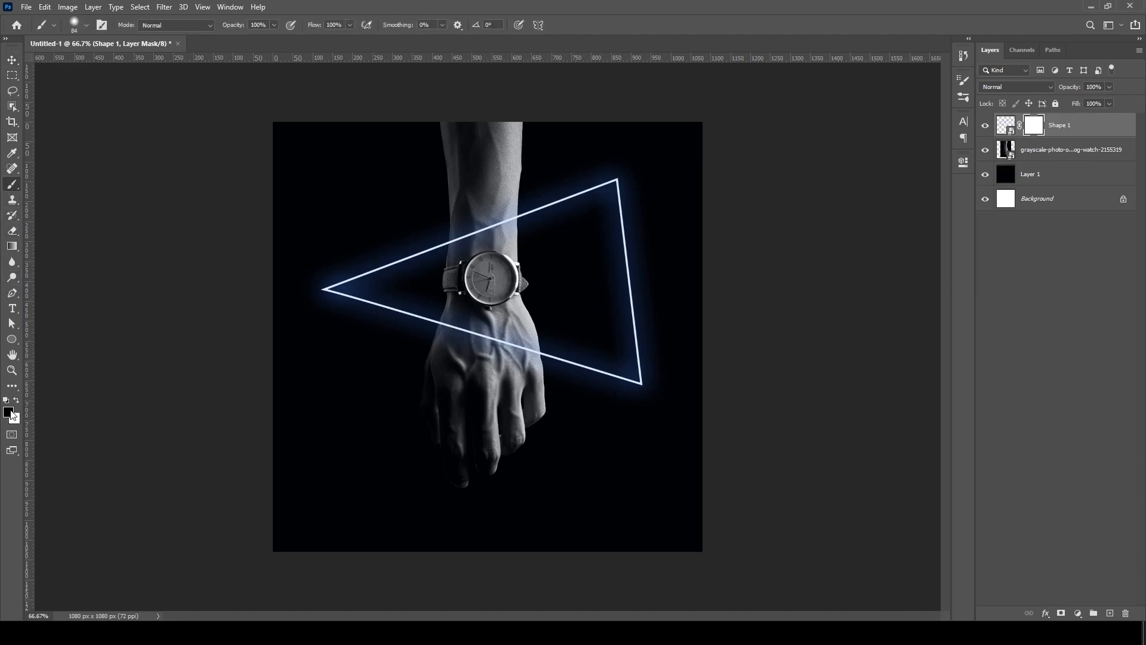
pyautogui.scroll(5, 463, 221)
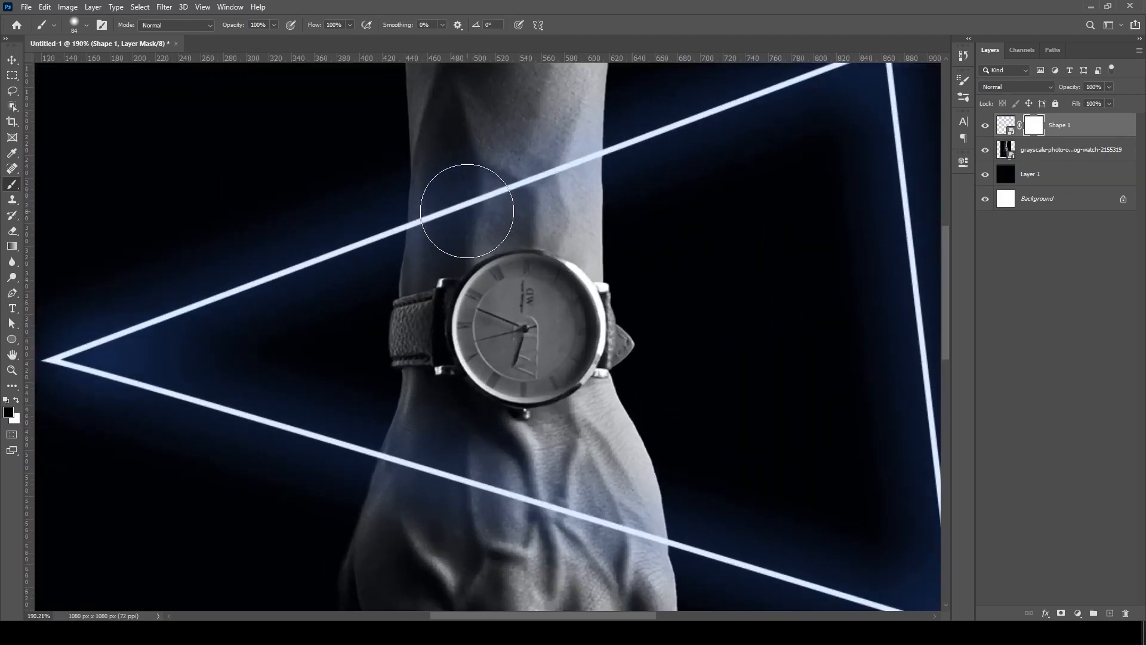
pyautogui.scroll(1, 460, 200)
pyautogui.moveTo(474, 194)
pyautogui.mouseDown()
pyautogui.moveTo(476, 185)
pyautogui.moveTo(461, 247)
pyautogui.moveTo(460, 225)
pyautogui.moveTo(512, 187)
pyautogui.moveTo(548, 197)
pyautogui.moveTo(561, 158)
pyautogui.moveTo(539, 198)
pyautogui.moveTo(550, 205)
pyautogui.moveTo(579, 147)
pyautogui.moveTo(569, 182)
pyautogui.mouseUp()
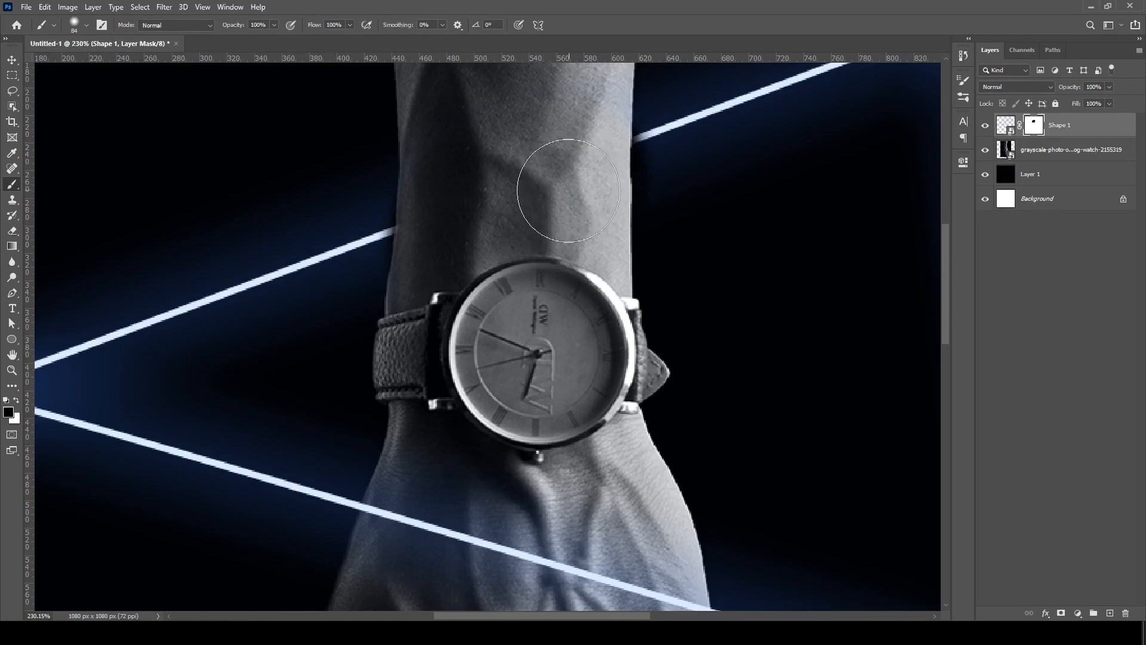
pyautogui.scroll(-2, 530, 223)
pyautogui.scroll(-3, 532, 225)
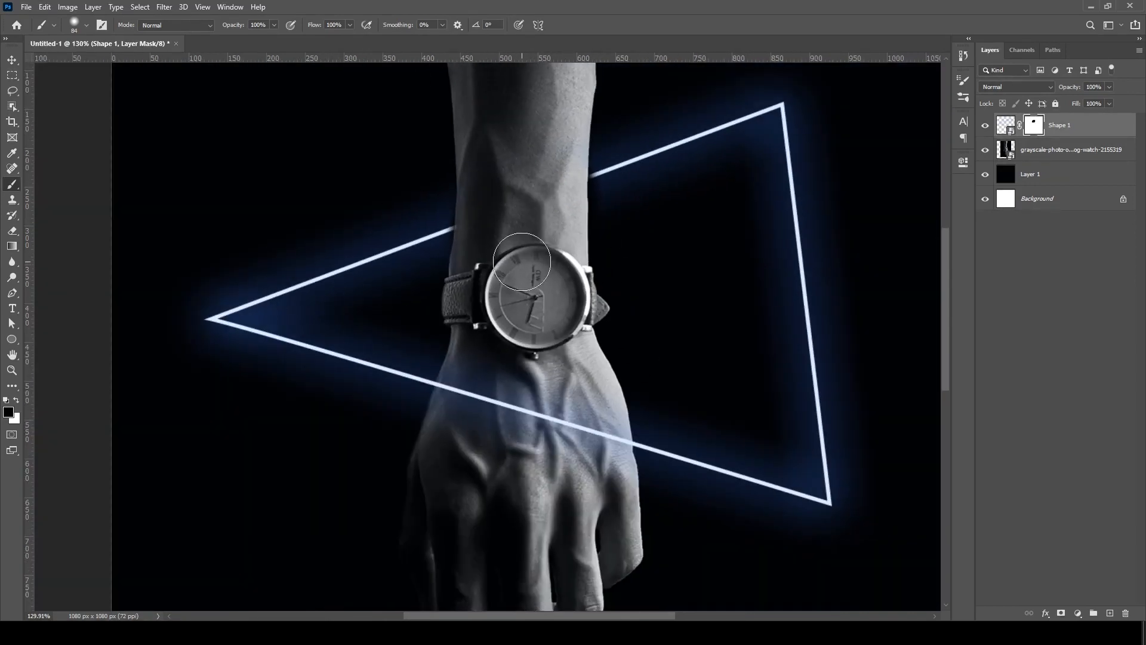
# - With a 9 px brush, paint white on the triangle's mask to restore the upper line up to the forearm's left edge
pyautogui.scroll(4, 499, 206)
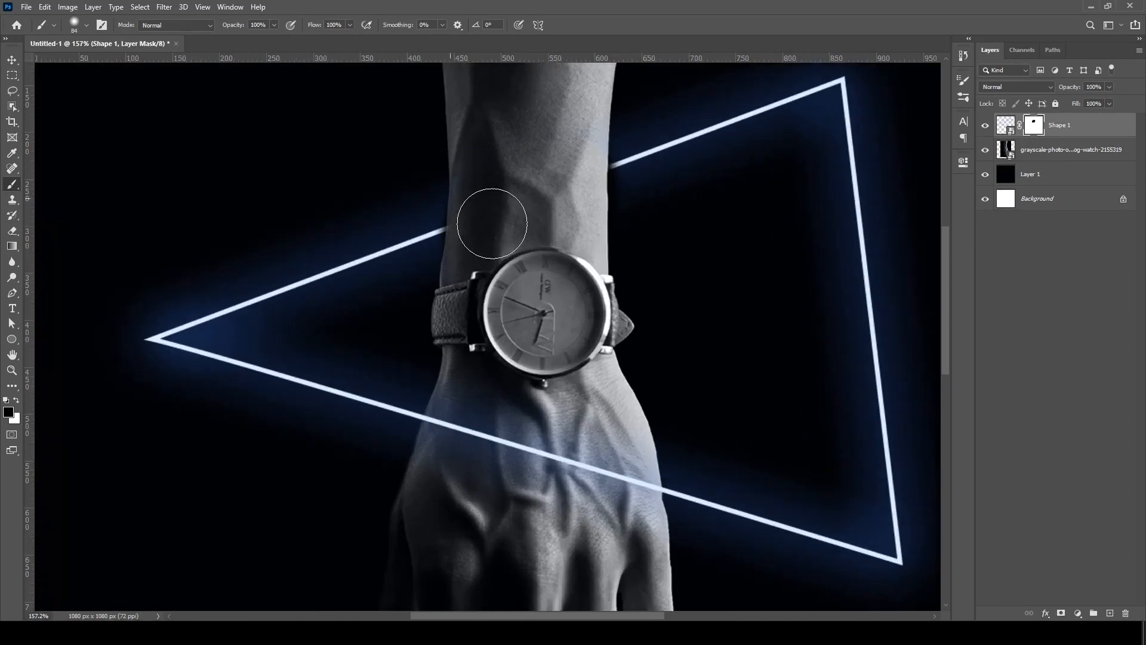
pyautogui.scroll(1, 567, 185)
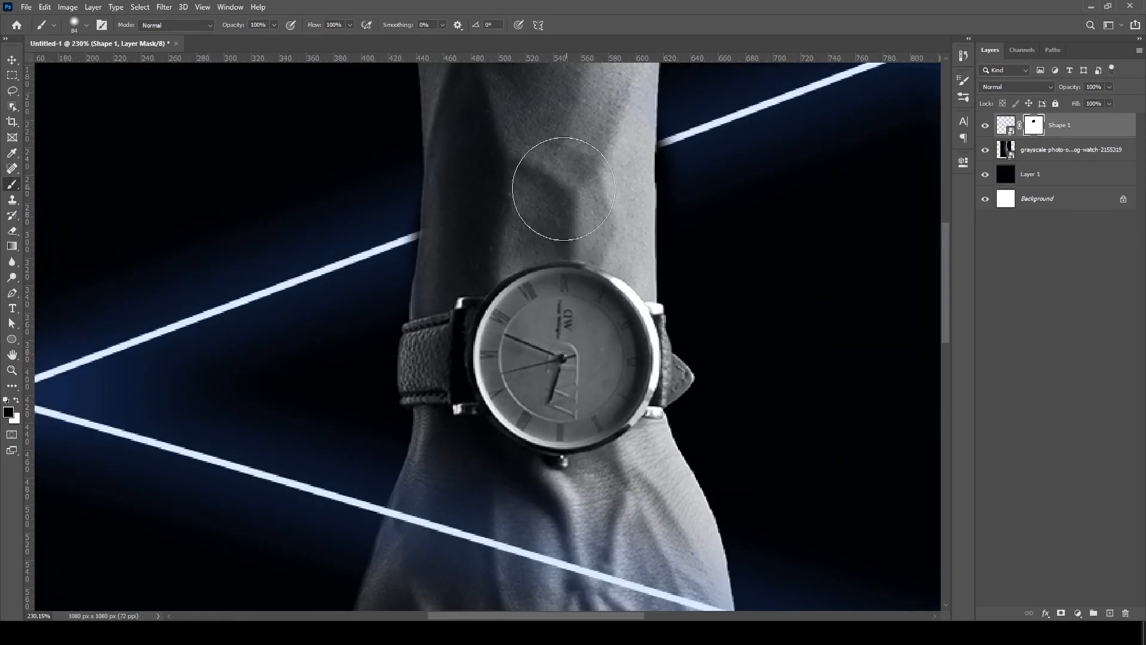
pyautogui.scroll(2, 368, 222)
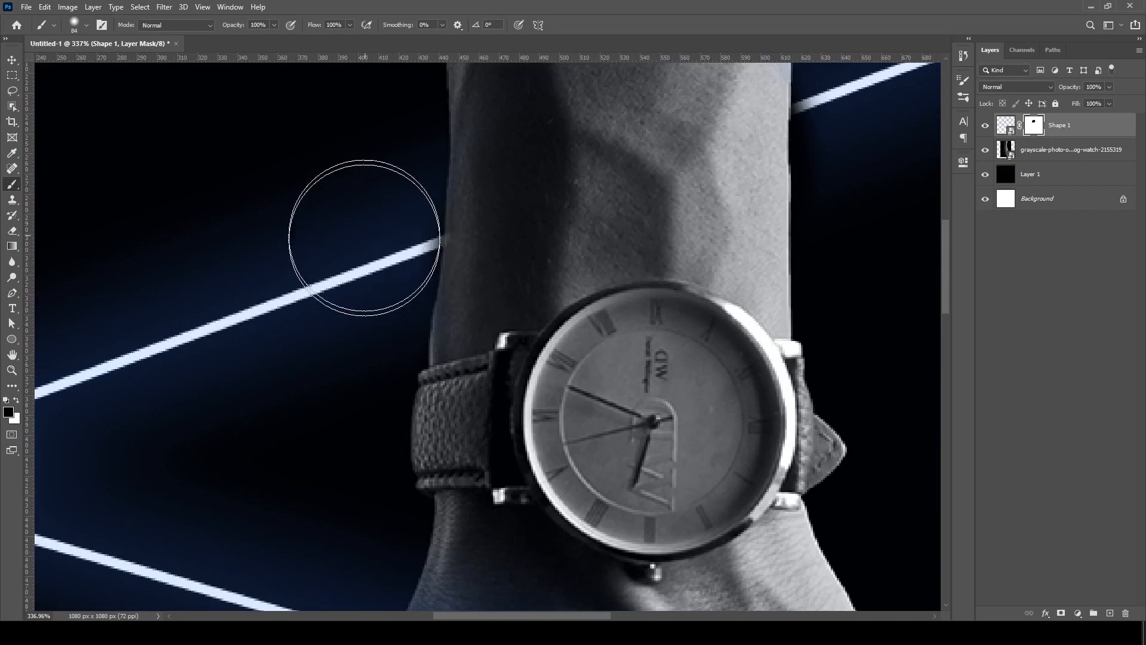
pyautogui.press('[')
pyautogui.press('[')
pyautogui.press('[')
pyautogui.press('[')
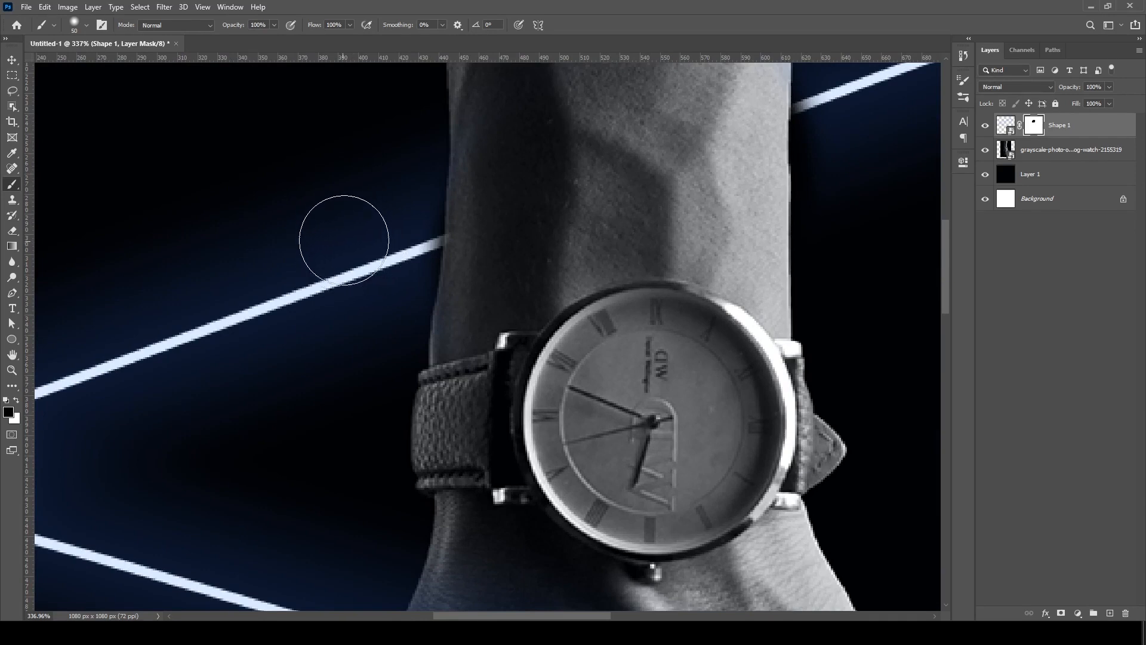
pyautogui.click(87, 26)
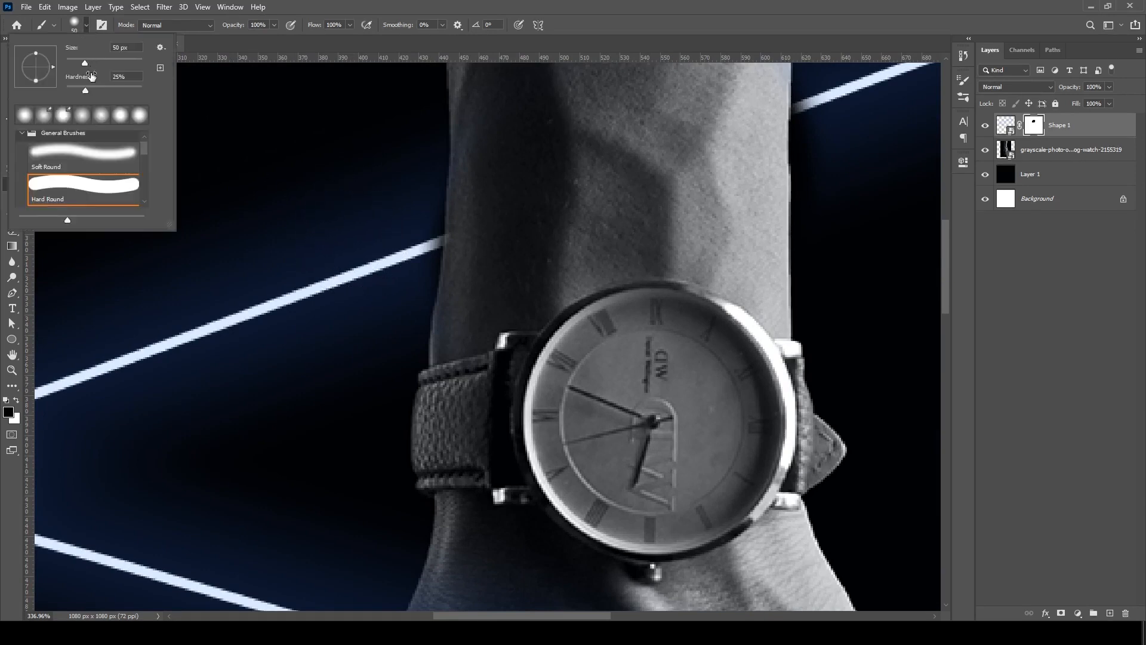
pyautogui.moveTo(77, 69); pyautogui.dragTo(73, 69)
pyautogui.click(617, 7)
pyautogui.click(17, 400)
pyautogui.scroll(2, 409, 251)
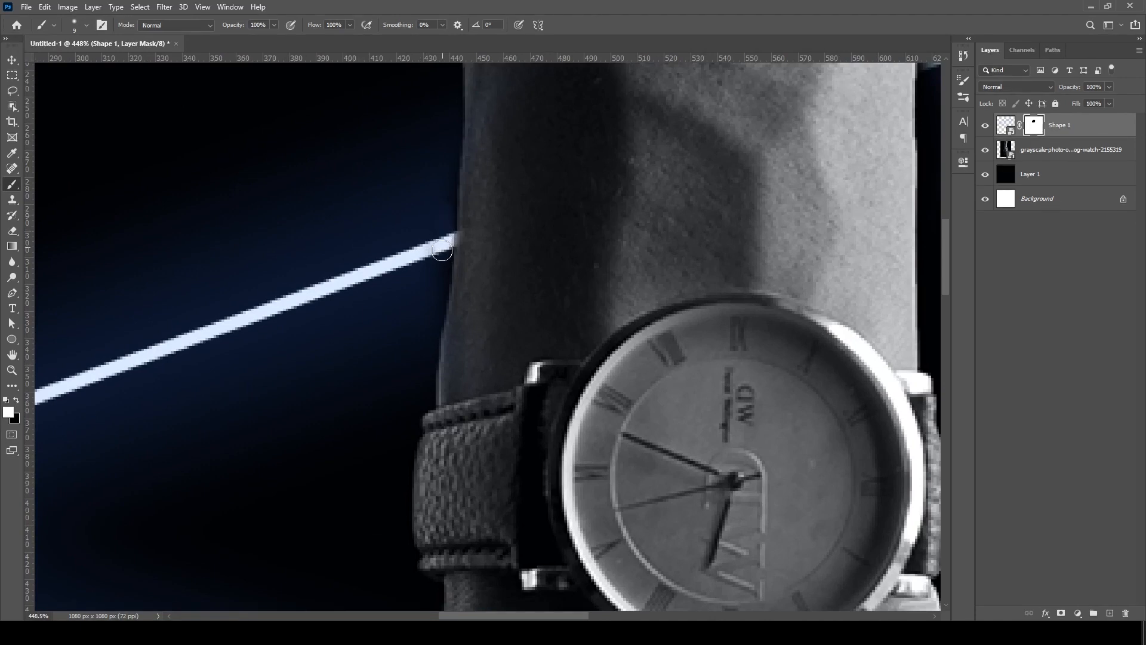
pyautogui.moveTo(444, 212); pyautogui.dragTo(428, 298)
# - Paint white on the triangle's mask to bring the upper line cleanly up to the forearm's right edge
pyautogui.moveTo(710, 220); pyautogui.dragTo(265, 564)
pyautogui.moveTo(506, 429)
pyautogui.mouseDown()
pyautogui.moveTo(489, 440)
pyautogui.moveTo(482, 508)
pyautogui.mouseUp()
pyautogui.moveTo(482, 459)
pyautogui.mouseDown()
pyautogui.moveTo(487, 365)
pyautogui.moveTo(508, 450)
pyautogui.moveTo(497, 510)
pyautogui.moveTo(530, 545)
pyautogui.moveTo(535, 373)
pyautogui.mouseUp()
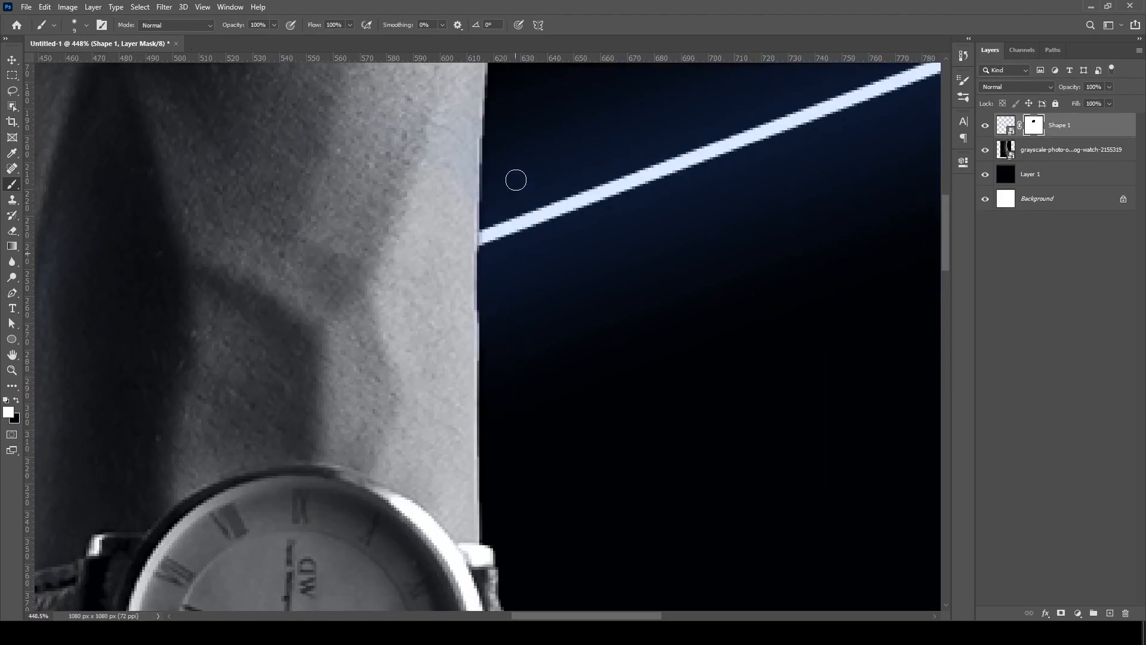
pyautogui.scroll(-3, 536, 215)
pyautogui.scroll(-5, 386, 217)
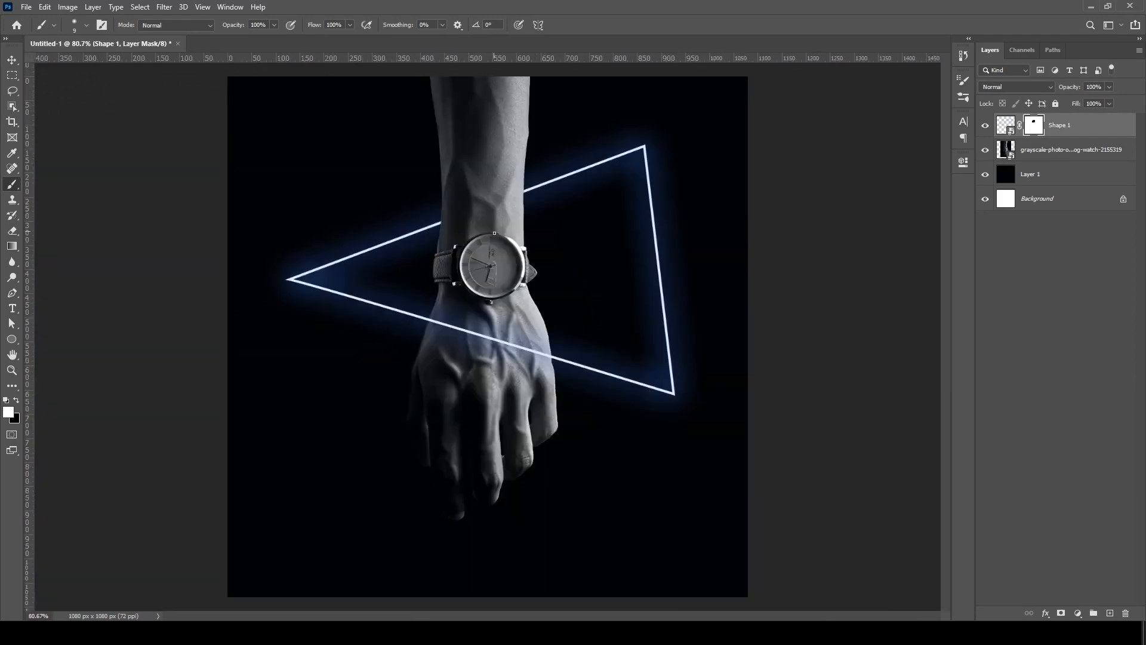
# - Add an empty layer directly above the watch photo and set the brush to a soft 69 px tip
pyautogui.click(1075, 153)
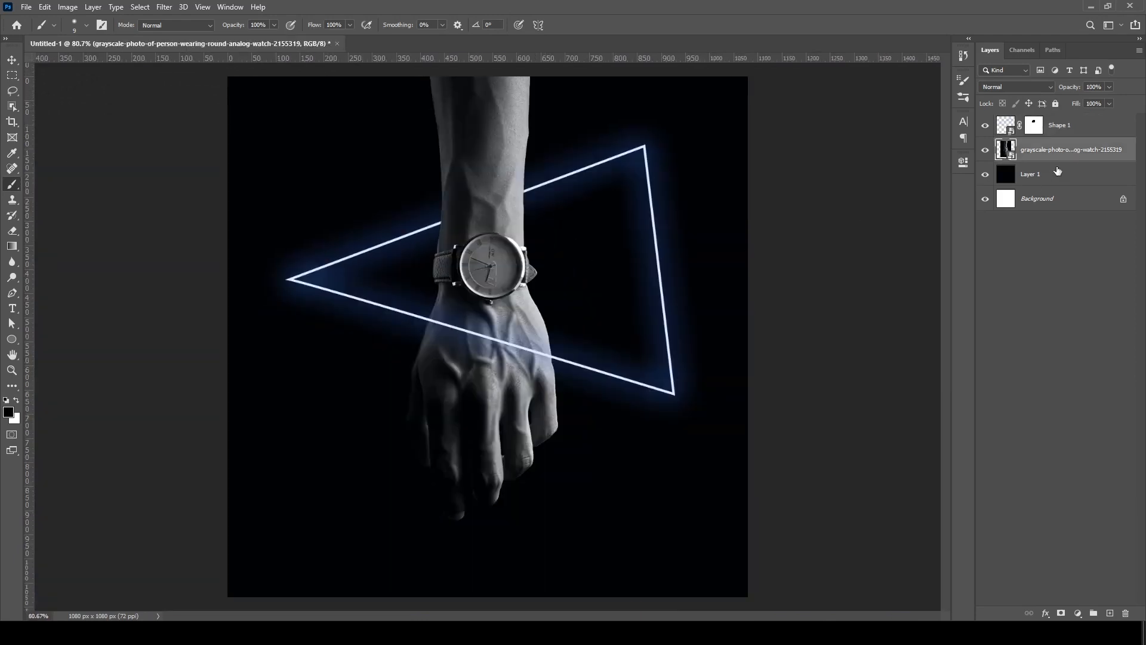
pyautogui.click(1111, 614)
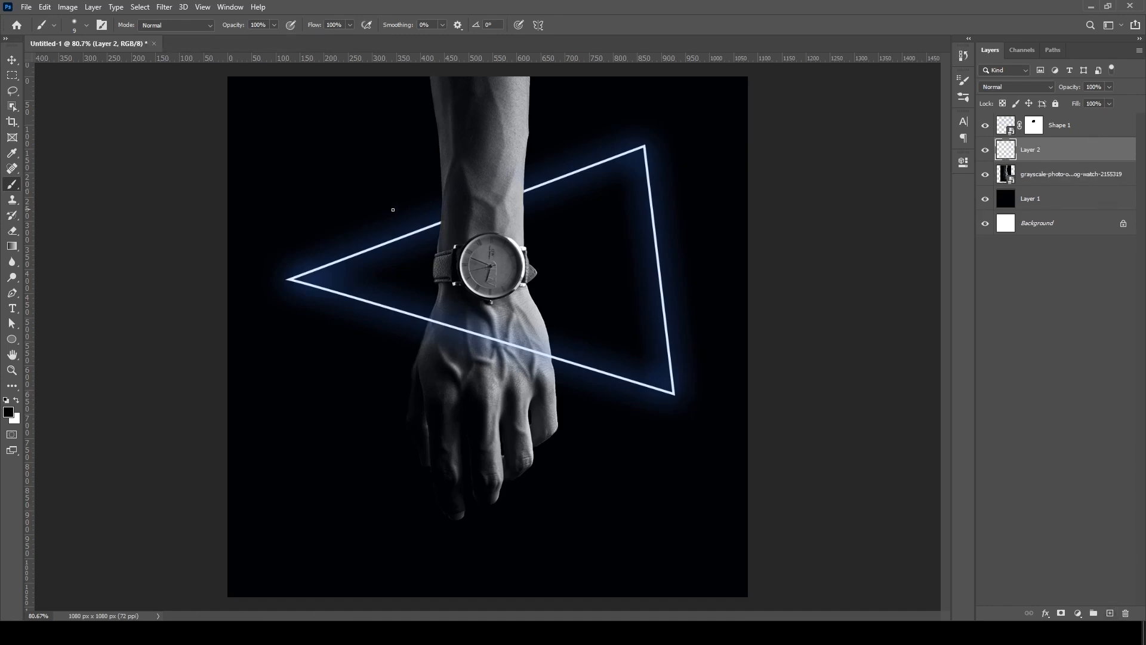
pyautogui.scroll(1, 402, 215)
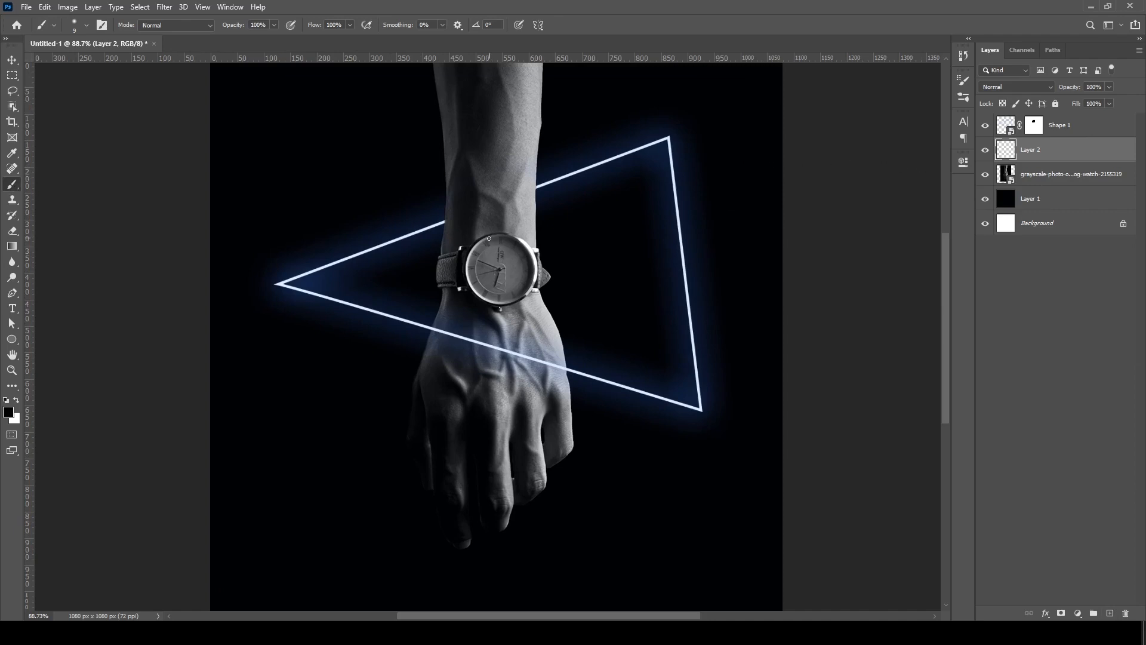
pyautogui.click(85, 27)
pyautogui.click(71, 62)
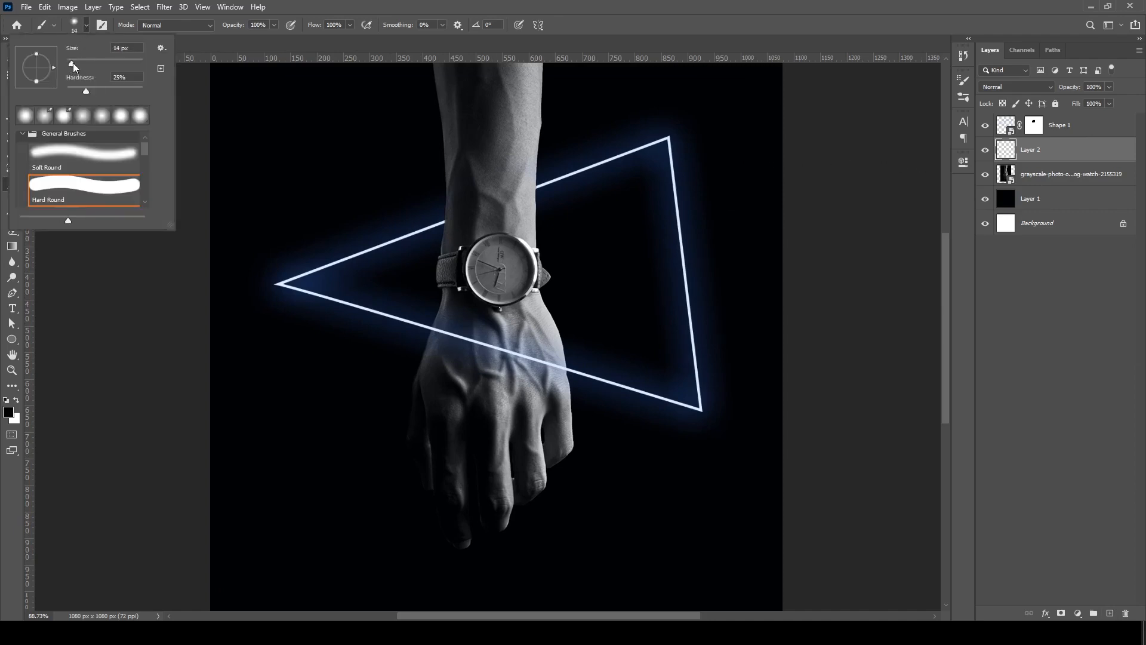
pyautogui.click(91, 66)
pyautogui.moveTo(78, 94); pyautogui.dragTo(70, 92)
pyautogui.press('Return')
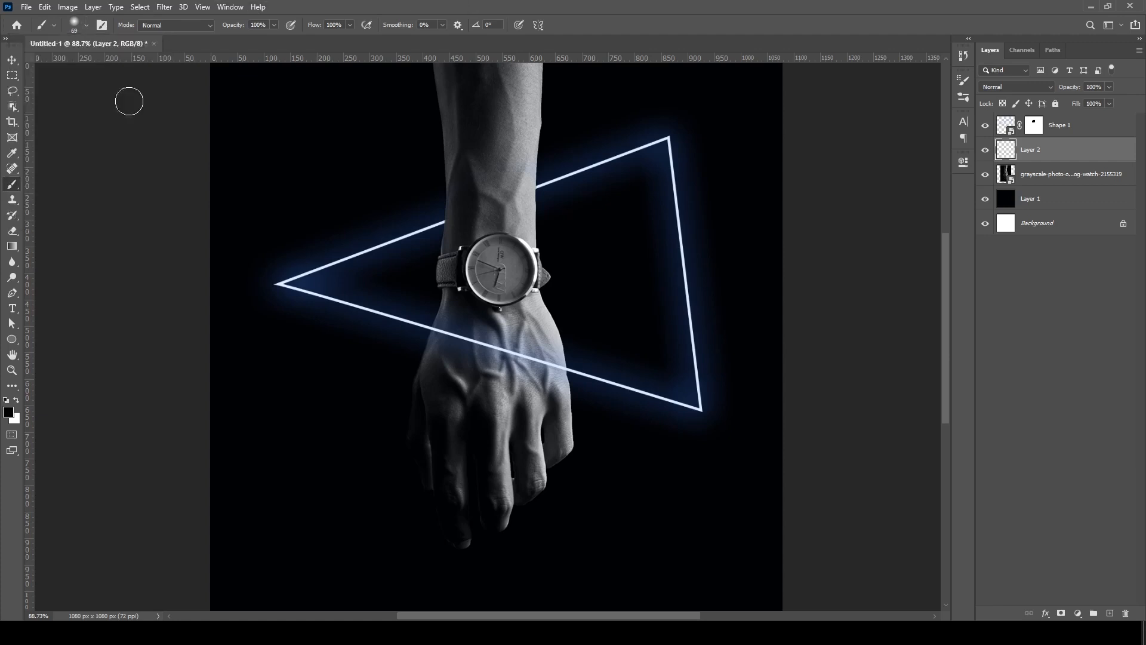
pyautogui.scroll(2, 470, 212)
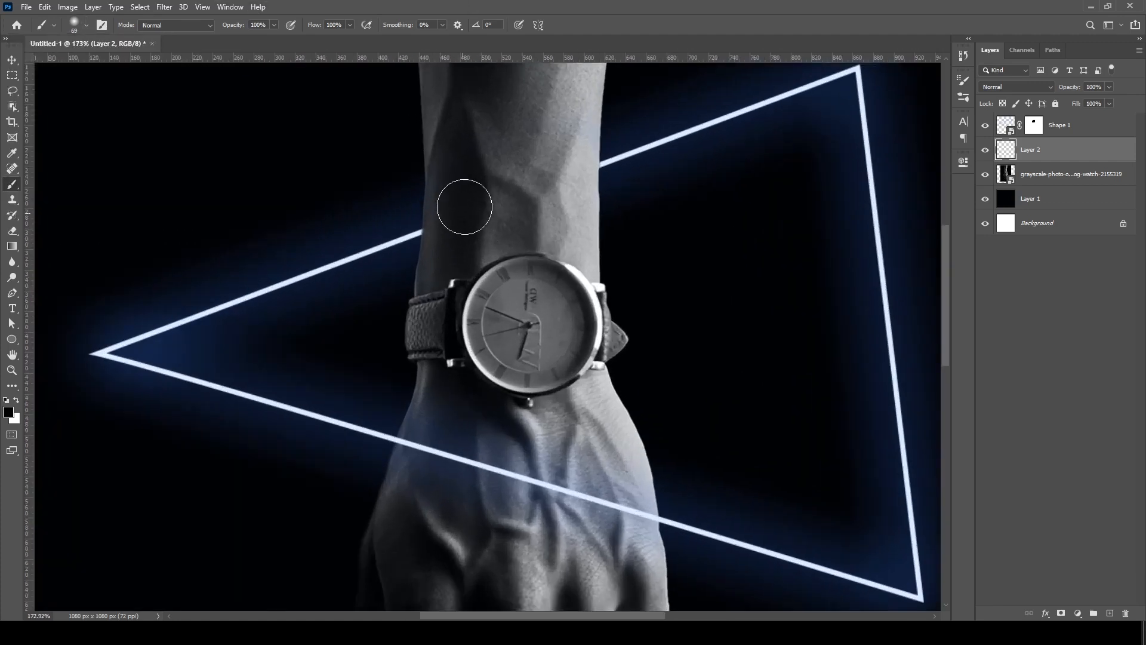
pyautogui.scroll(1, 477, 224)
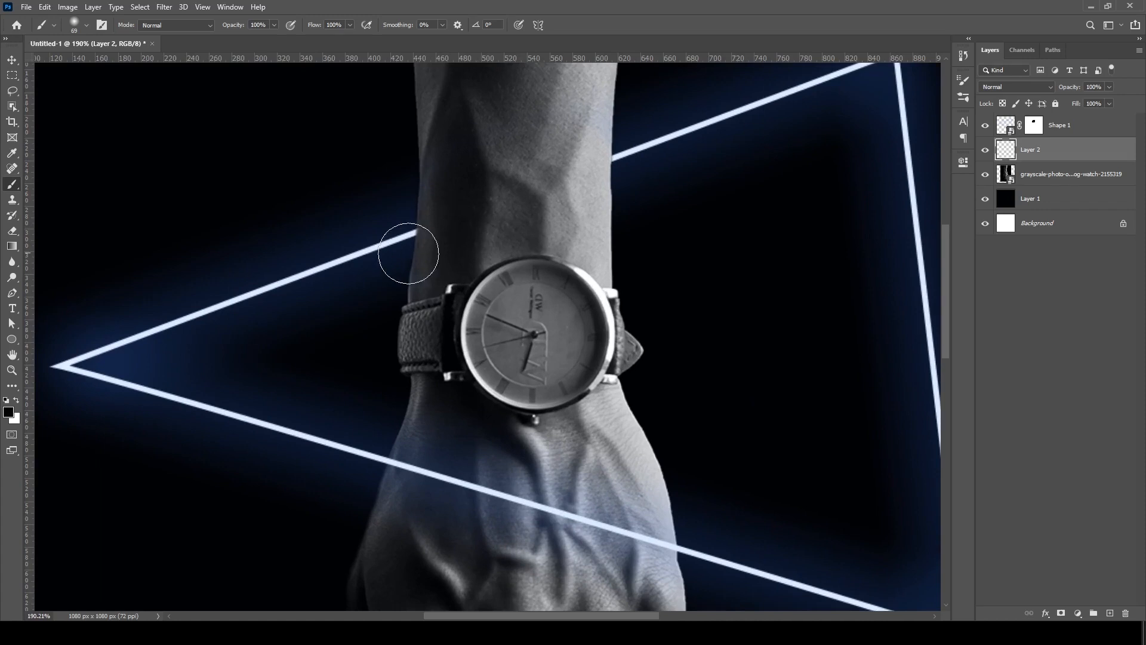
# - Set the foreground colour to a bright blue matching the neon glow and return to the Brush tool
pyautogui.click(9, 413)
pyautogui.click(306, 274)
pyautogui.click(872, 178)
pyautogui.moveTo(827, 123)
pyautogui.mouseDown()
pyautogui.moveTo(794, 116)
pyautogui.moveTo(810, 120)
pyautogui.mouseUp()
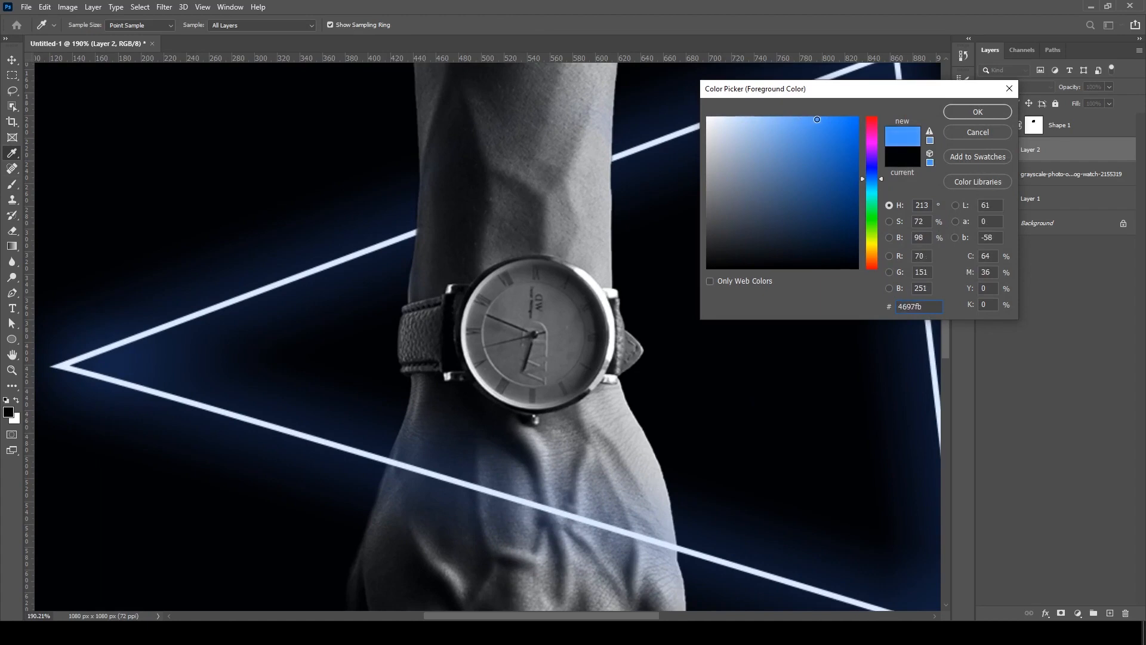
pyautogui.moveTo(822, 120)
pyautogui.mouseDown()
pyautogui.moveTo(833, 119)
pyautogui.moveTo(808, 118)
pyautogui.mouseUp()
pyautogui.click(978, 111)
pyautogui.press('b')
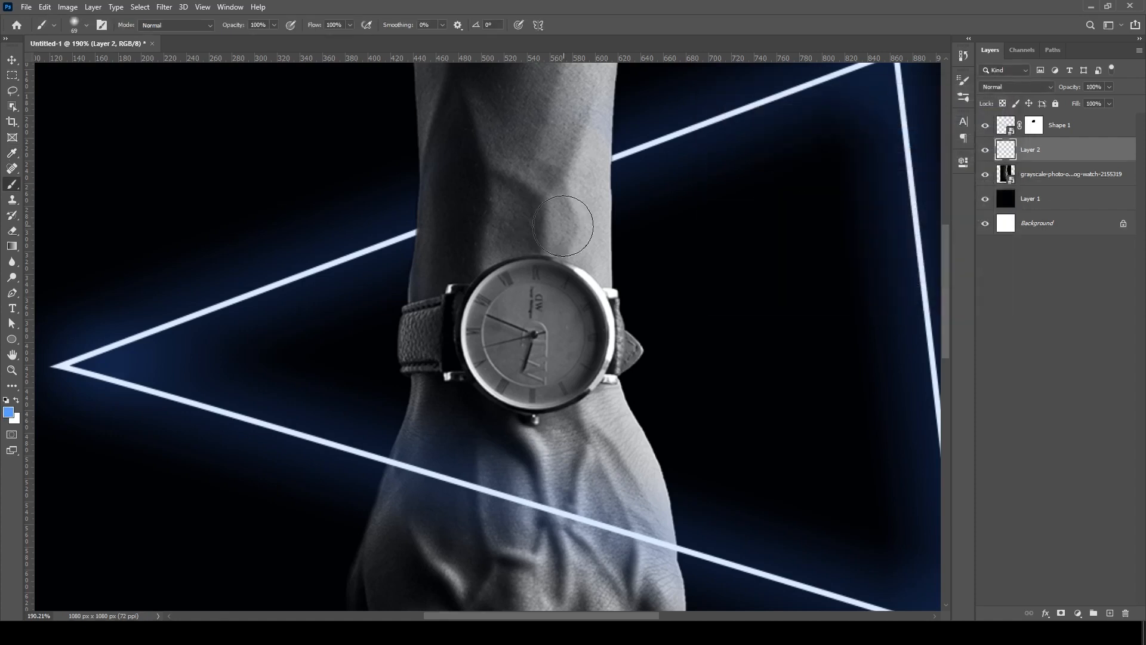
# - Set the brush's painting mode to Color, keeping the new layer as the target
pyautogui.scroll(-2, 502, 206)
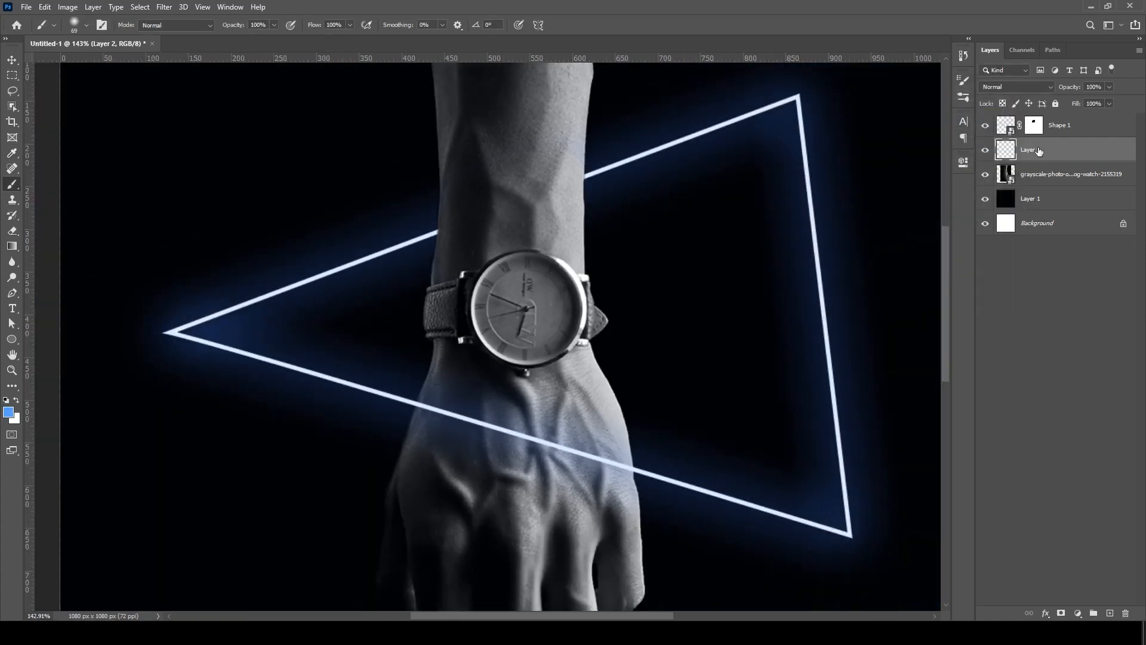
pyautogui.scroll(3, 463, 186)
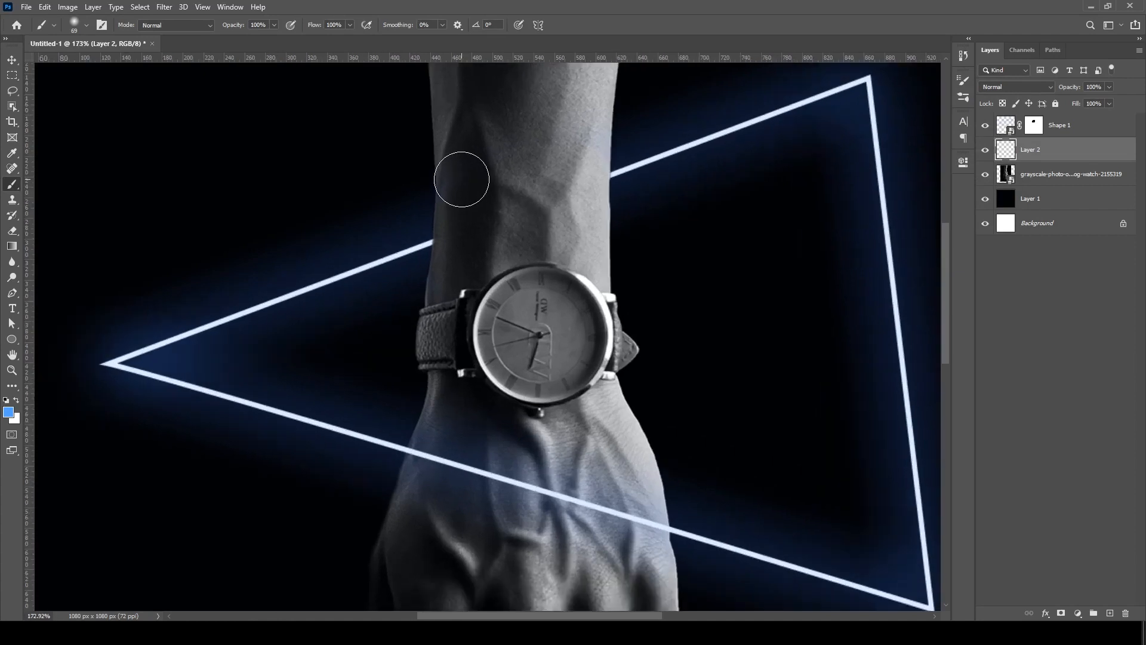
pyautogui.click(206, 25)
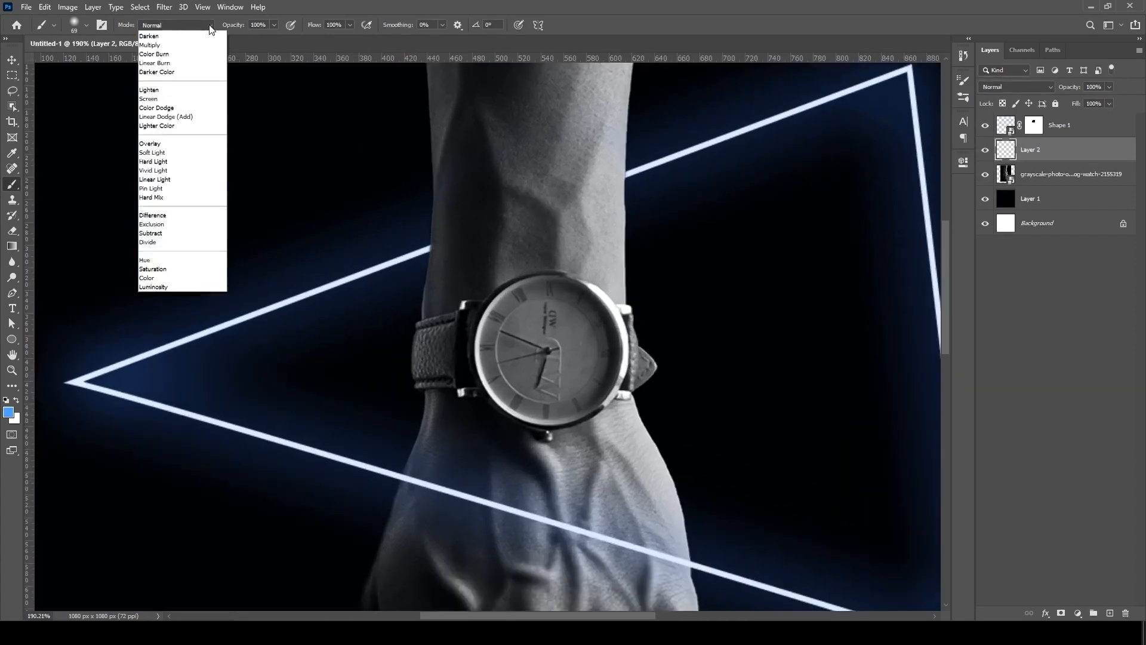
pyautogui.click(175, 321)
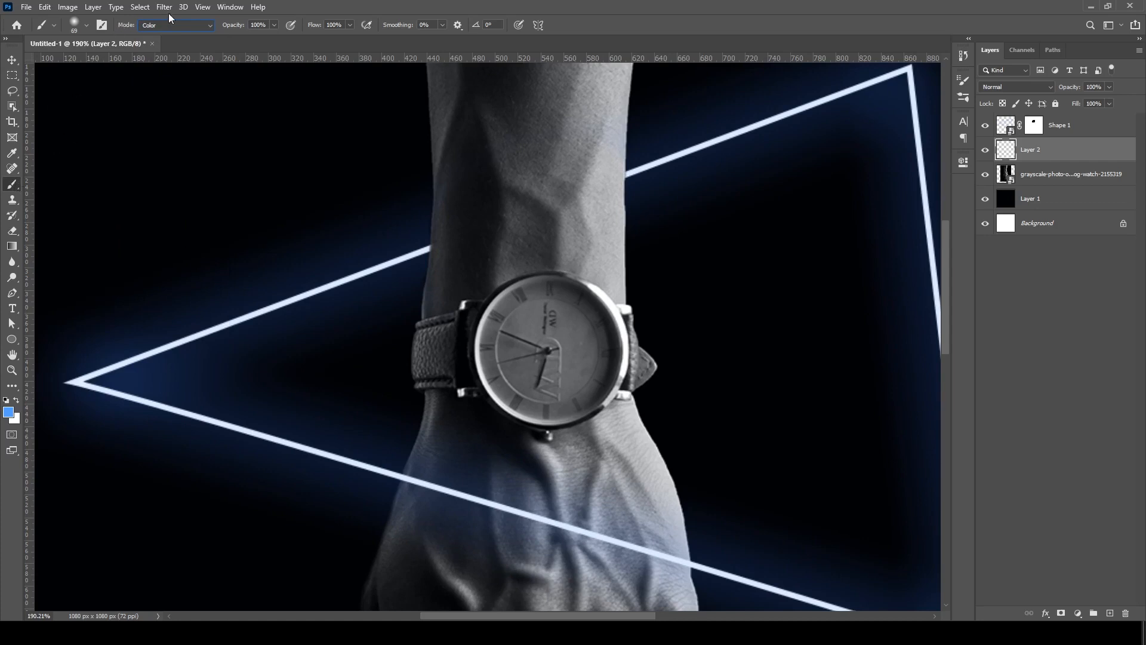
# - Paint blue patches over both forearm edges where the triangle's upper line meets the arm, undoing a first oversized stroke
pyautogui.moveTo(450, 194)
pyautogui.mouseDown()
pyautogui.moveTo(452, 276)
pyautogui.moveTo(449, 128)
pyautogui.mouseUp()
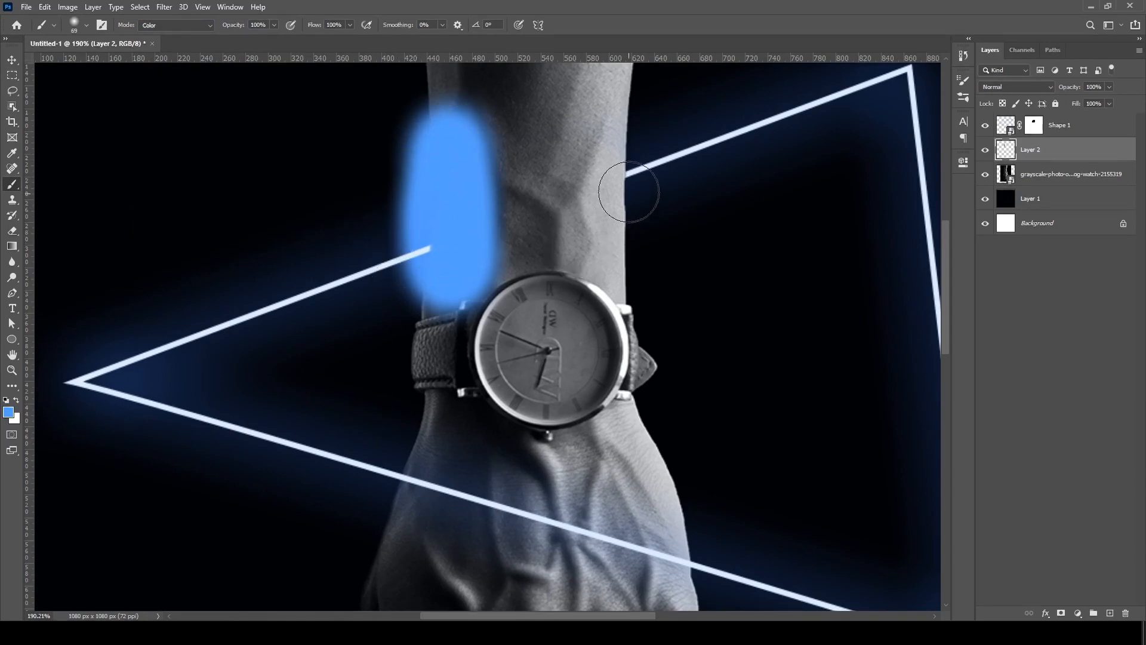
pyautogui.hotkey('ctrl', 'z')
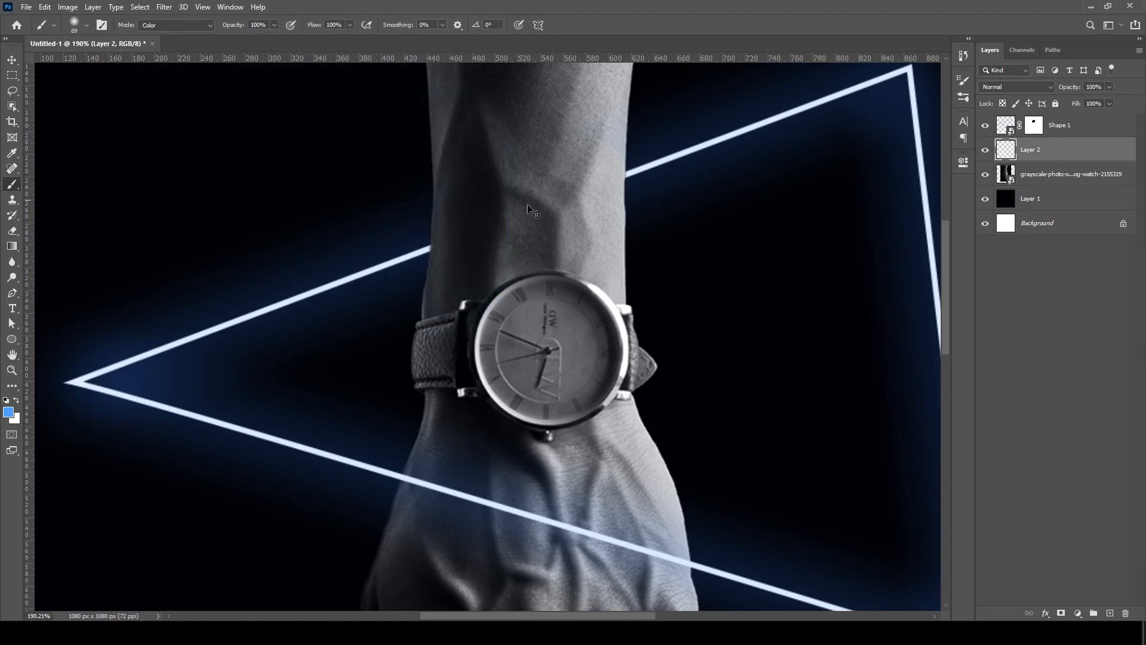
pyautogui.keyDown('alt'); pyautogui.rightClick(435, 238); pyautogui.keyUp('alt')
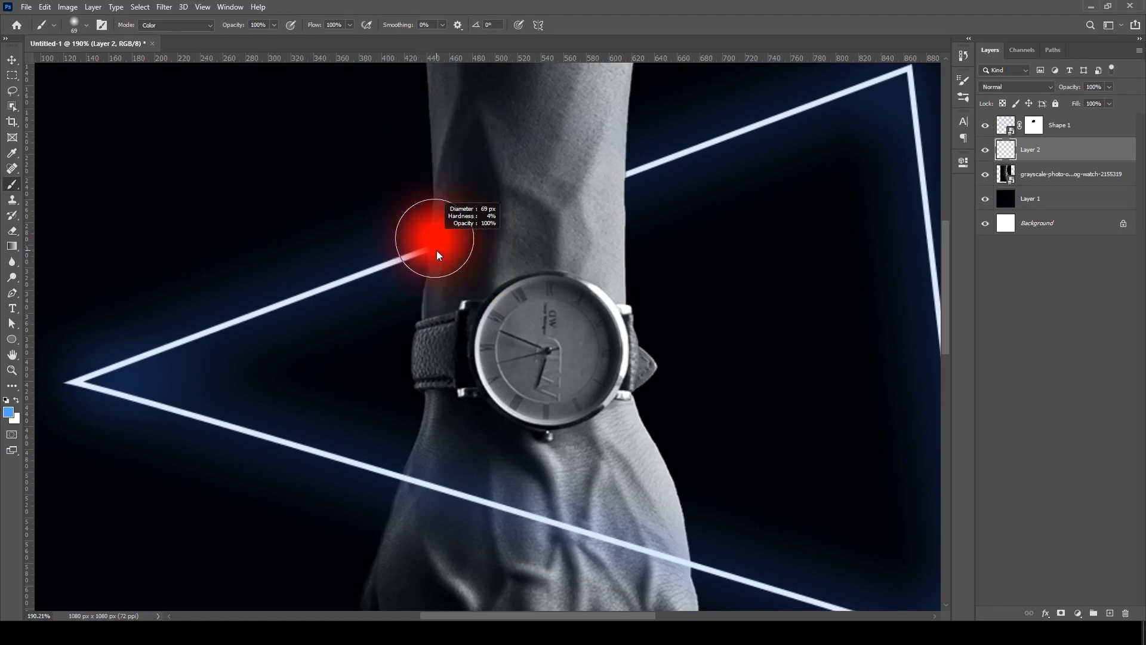
pyautogui.moveTo(443, 237)
pyautogui.mouseDown()
pyautogui.moveTo(428, 284)
pyautogui.moveTo(449, 178)
pyautogui.mouseUp()
pyautogui.moveTo(615, 141); pyautogui.dragTo(621, 205)
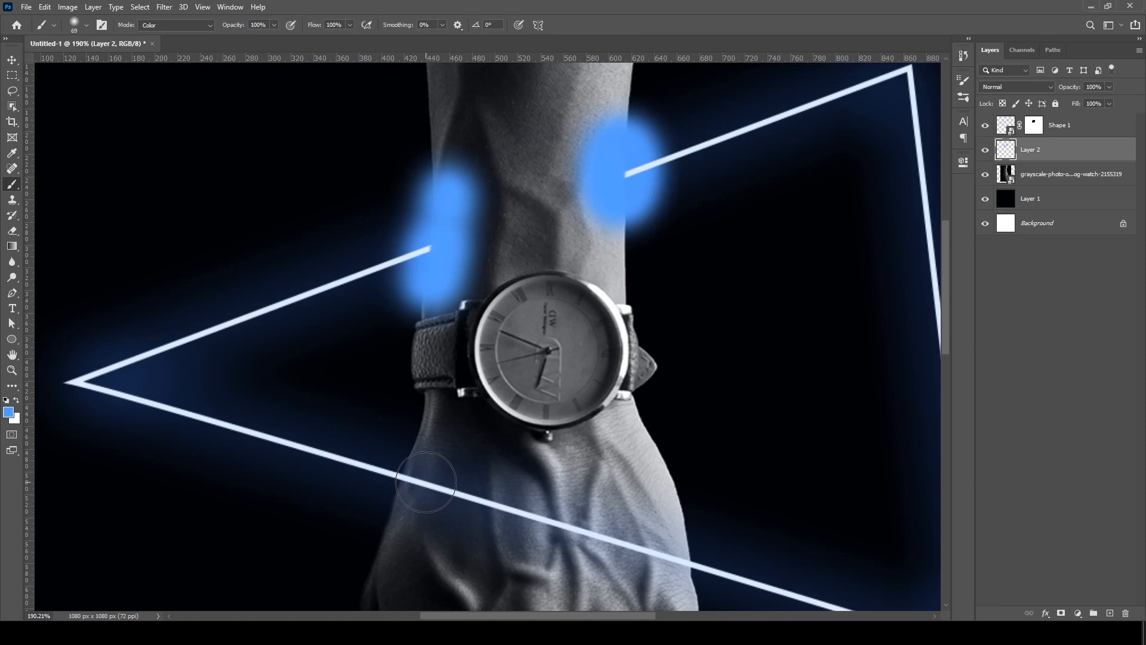
# - Paint a blue band along the triangle's lower line across the back of the hand, covering both hand edges
pyautogui.moveTo(426, 482)
pyautogui.mouseDown()
pyautogui.moveTo(649, 546)
pyautogui.moveTo(679, 542)
pyautogui.mouseUp()
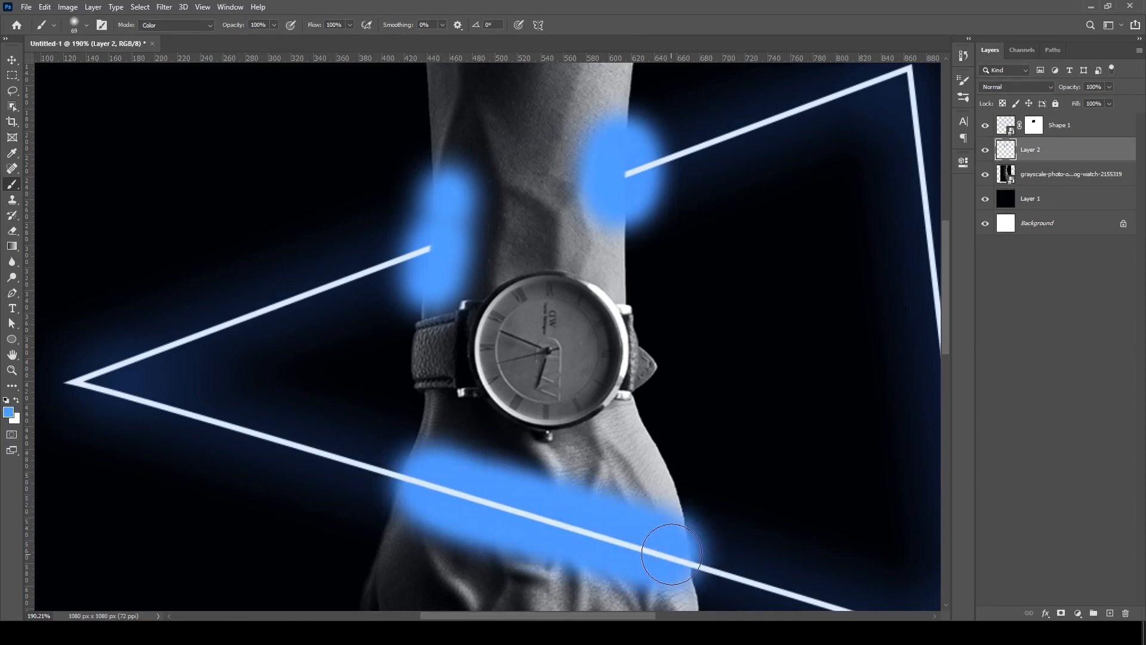
pyautogui.click(421, 483)
pyautogui.click(419, 479)
pyautogui.click(416, 472)
pyautogui.click(407, 495)
pyautogui.click(409, 476)
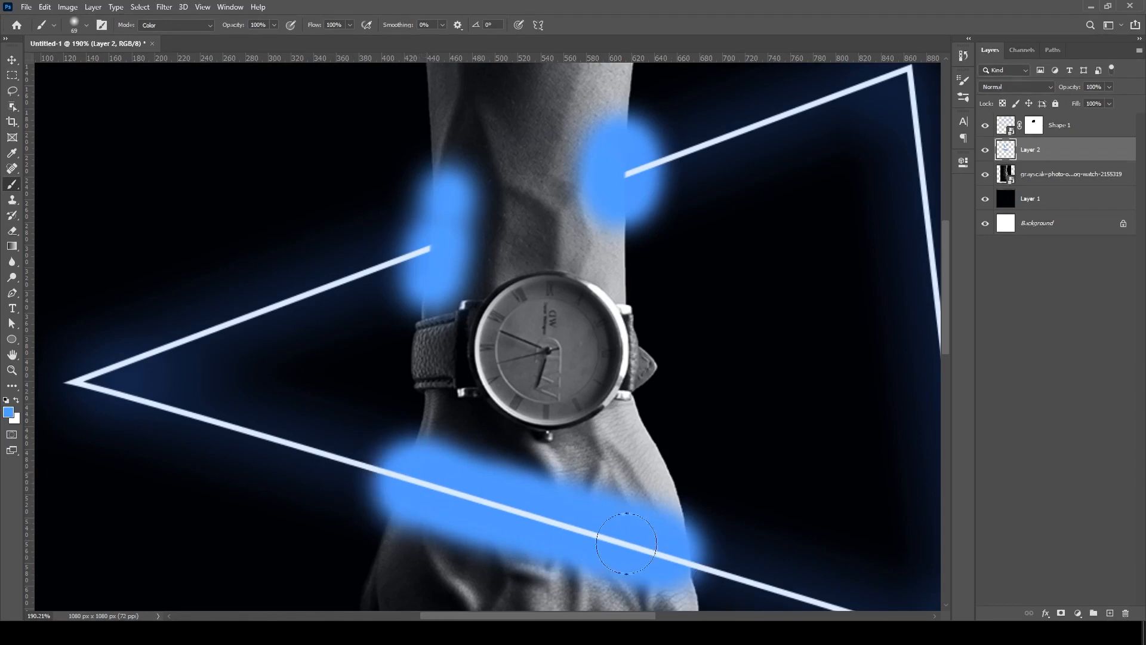
pyautogui.click(680, 538)
pyautogui.click(691, 570)
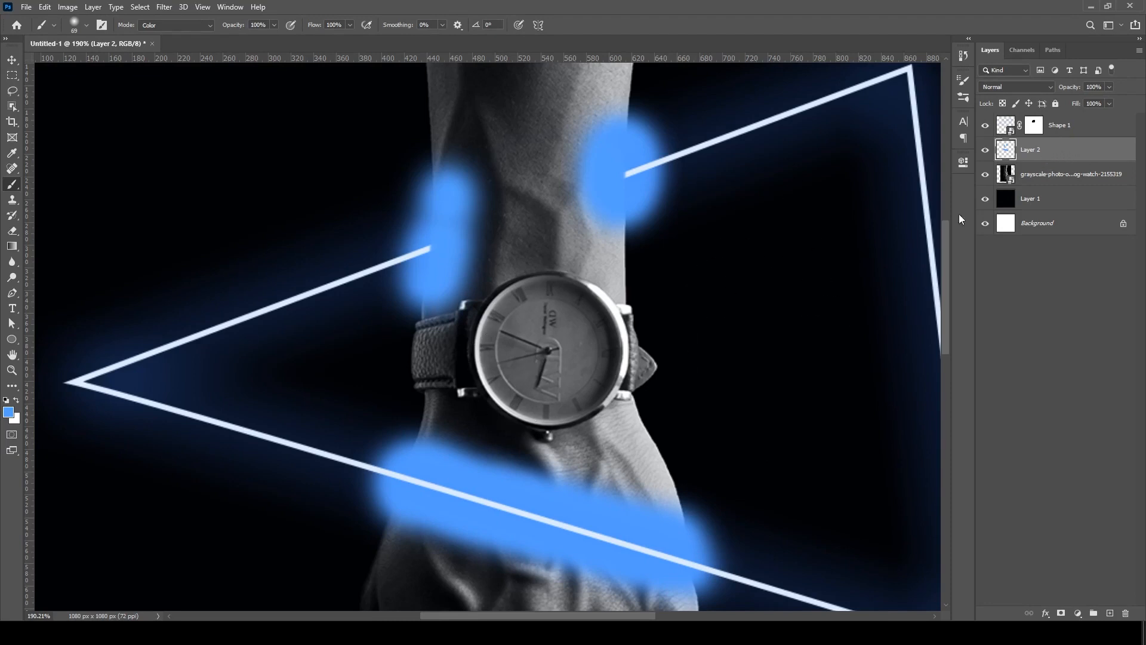
# - Set the blue paint layer's blend mode to Color and its opacity to 40%
pyautogui.click(1037, 87)
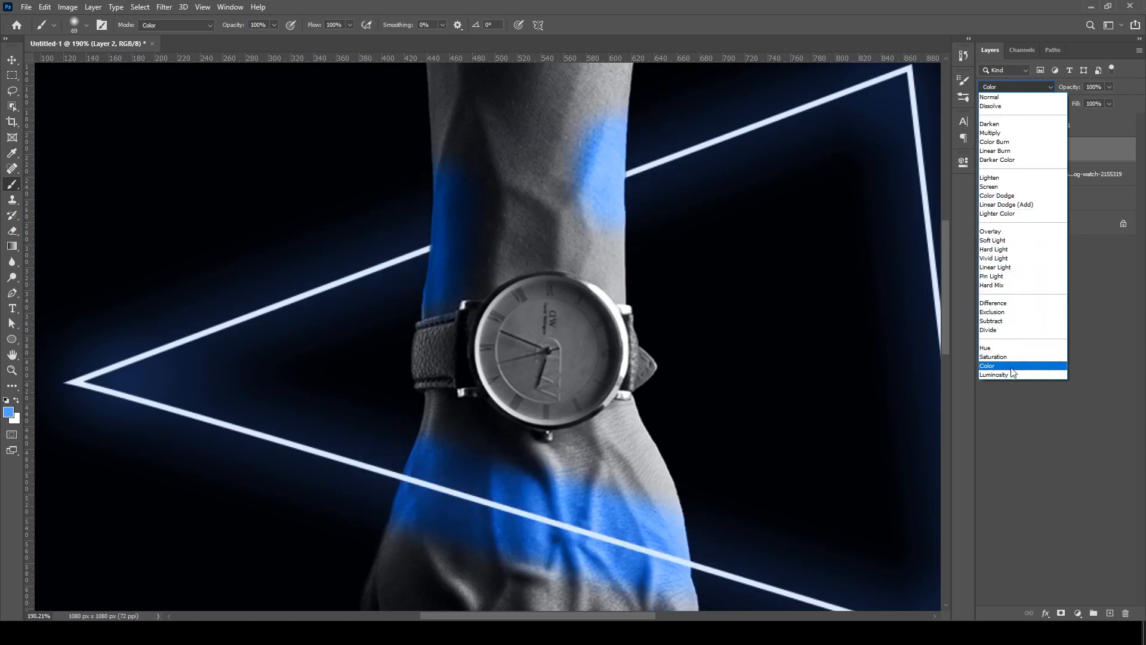
pyautogui.click(1011, 367)
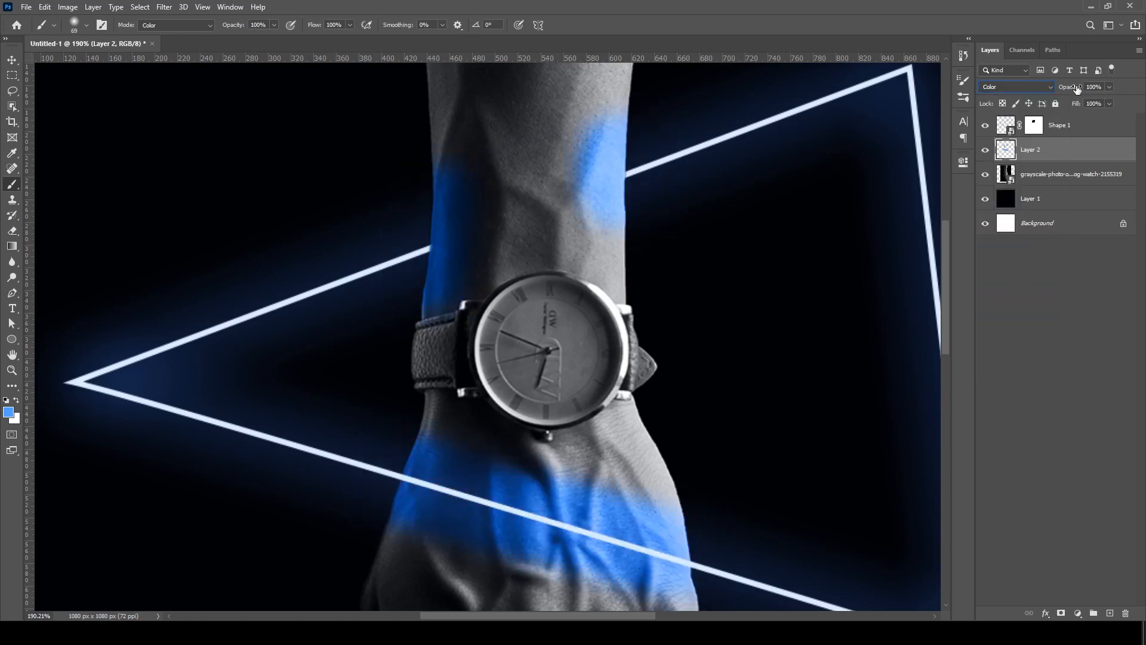
pyautogui.moveTo(1070, 88); pyautogui.dragTo(1017, 104)
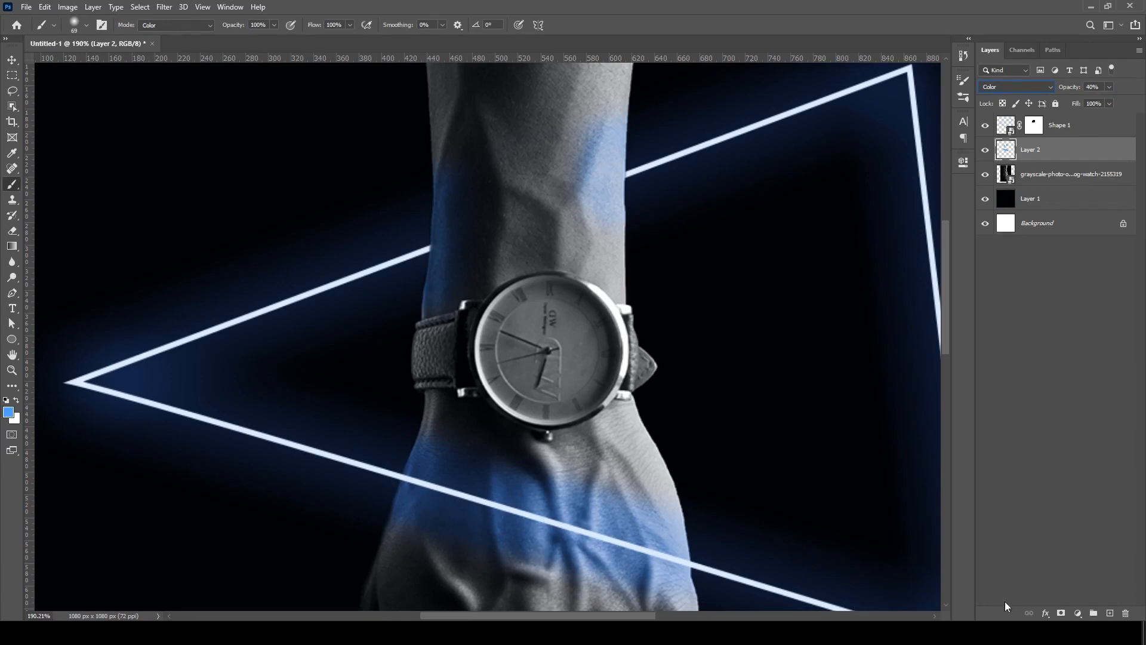
# - Add a layer mask to the blue paint layer and brush black at 38% opacity to soften the tint on the hand
pyautogui.click(1062, 615)
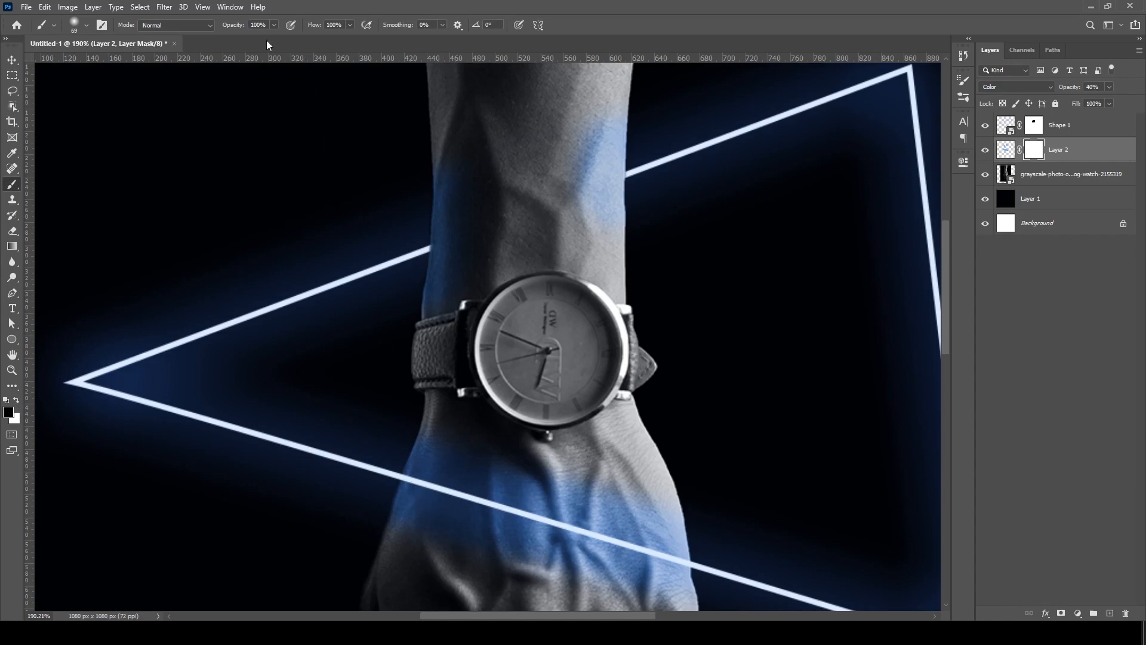
pyautogui.click(275, 25)
pyautogui.moveTo(237, 46); pyautogui.dragTo(240, 47)
pyautogui.moveTo(433, 490)
pyautogui.mouseDown()
pyautogui.moveTo(486, 481)
pyautogui.moveTo(542, 512)
pyautogui.moveTo(595, 576)
pyautogui.mouseUp()
pyautogui.moveTo(410, 492)
pyautogui.mouseDown()
pyautogui.moveTo(436, 460)
pyautogui.moveTo(473, 505)
pyautogui.moveTo(553, 550)
pyautogui.moveTo(598, 522)
pyautogui.mouseUp()
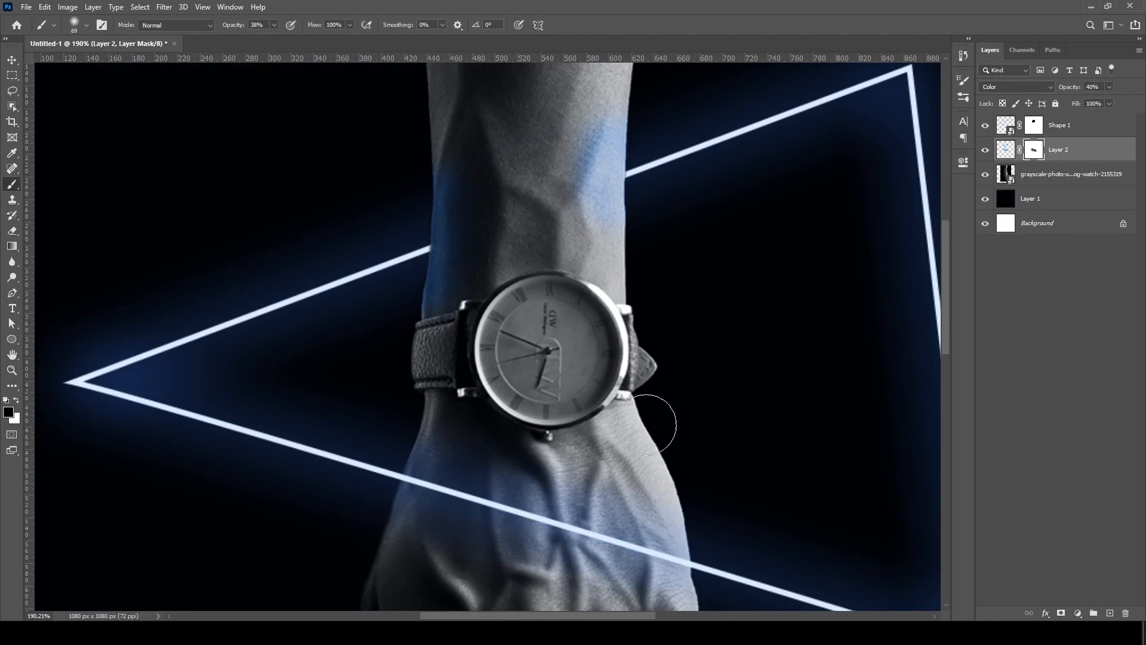
pyautogui.scroll(-5, 686, 430)
pyautogui.scroll(-4, 350, 349)
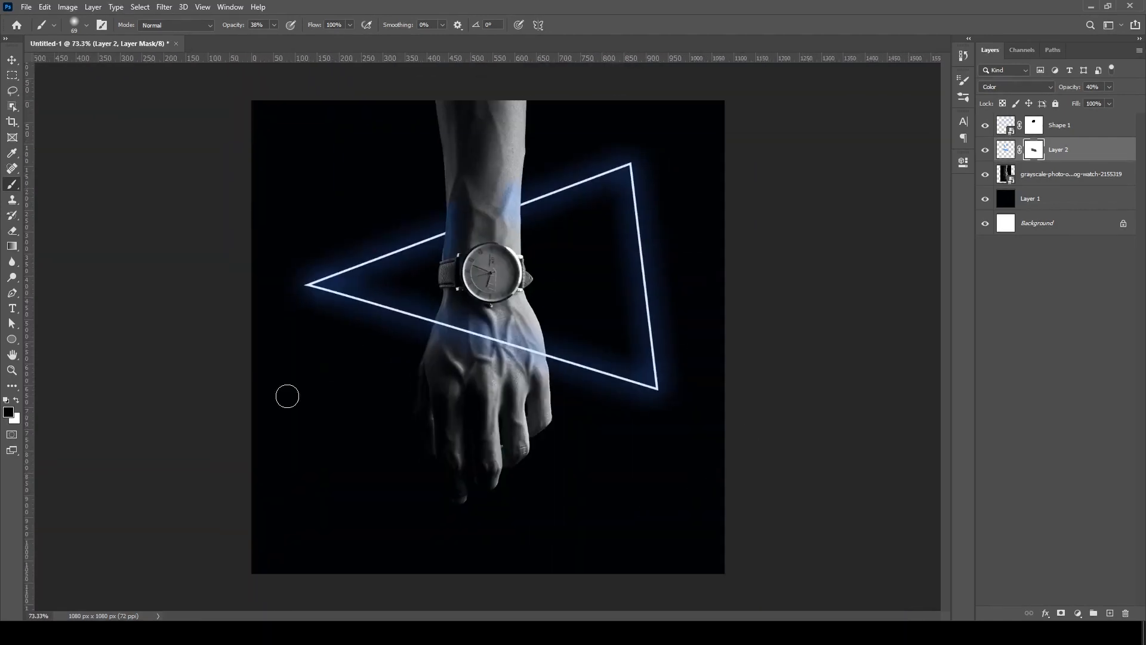
# - Target the tint layer's pixels, paint more blue on the forearm's right edge in Normal brush mode, and set layer opacity to 45%
pyautogui.scroll(9, 471, 215)
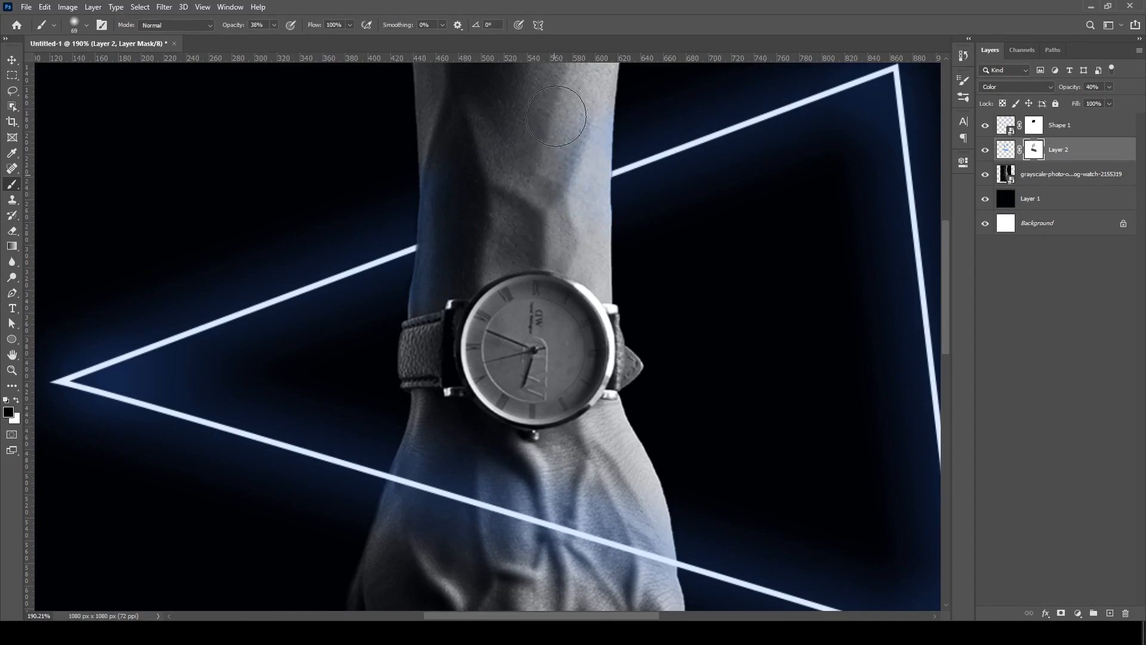
pyautogui.scroll(1, 612, 174)
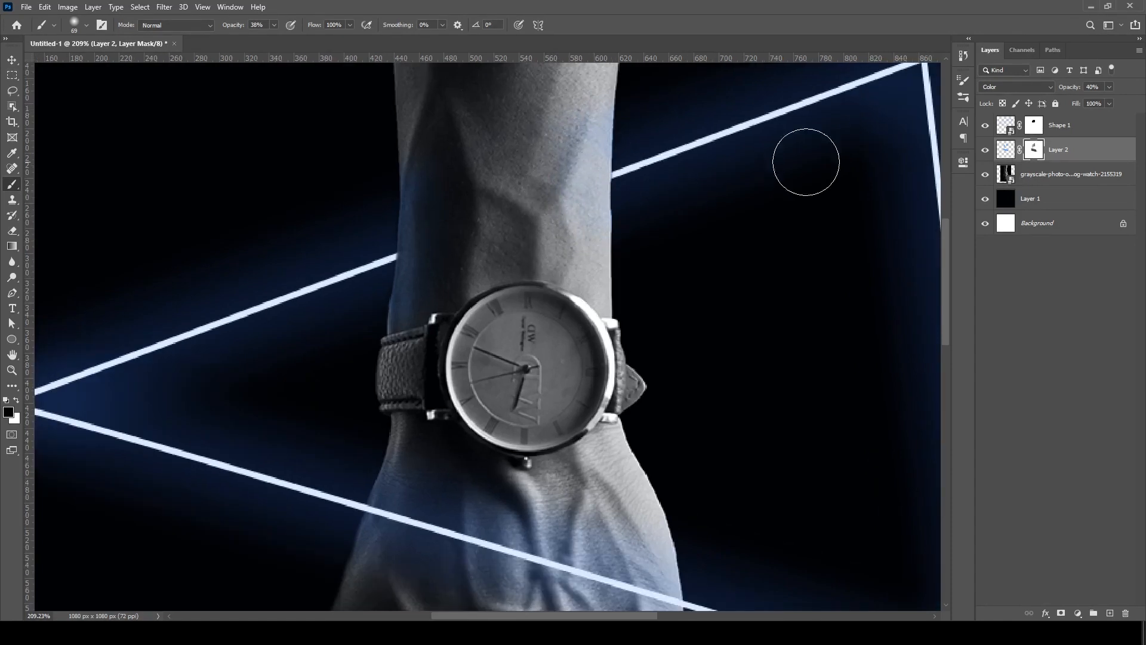
pyautogui.click(1006, 149)
pyautogui.scroll(3, 600, 170)
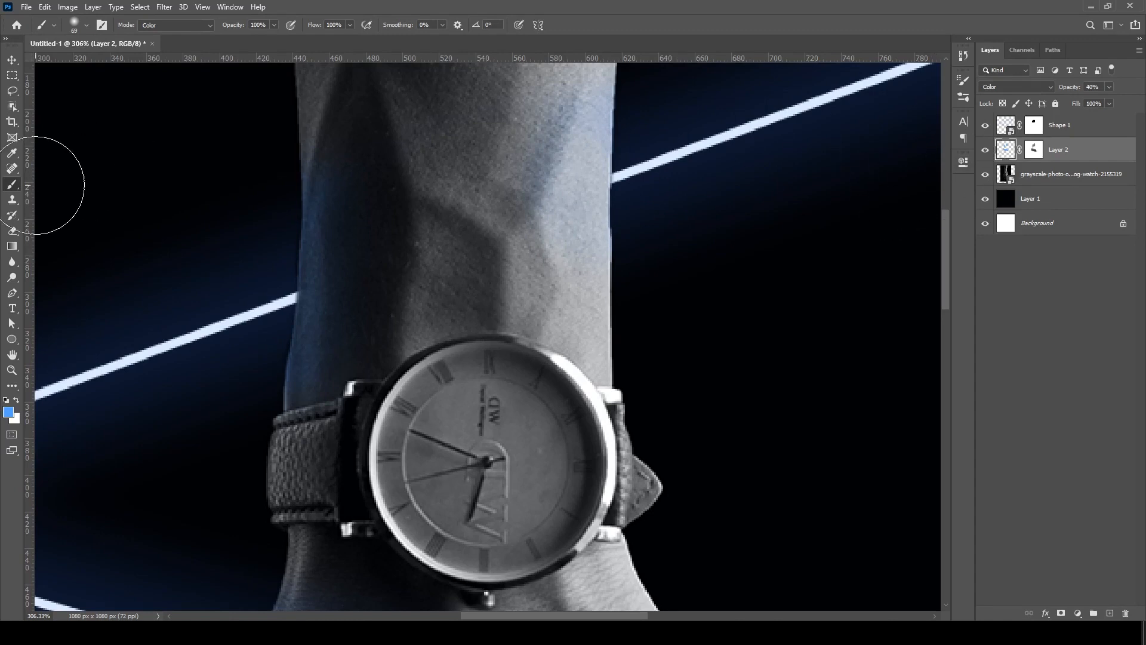
pyautogui.click(213, 24)
pyautogui.click(192, 33)
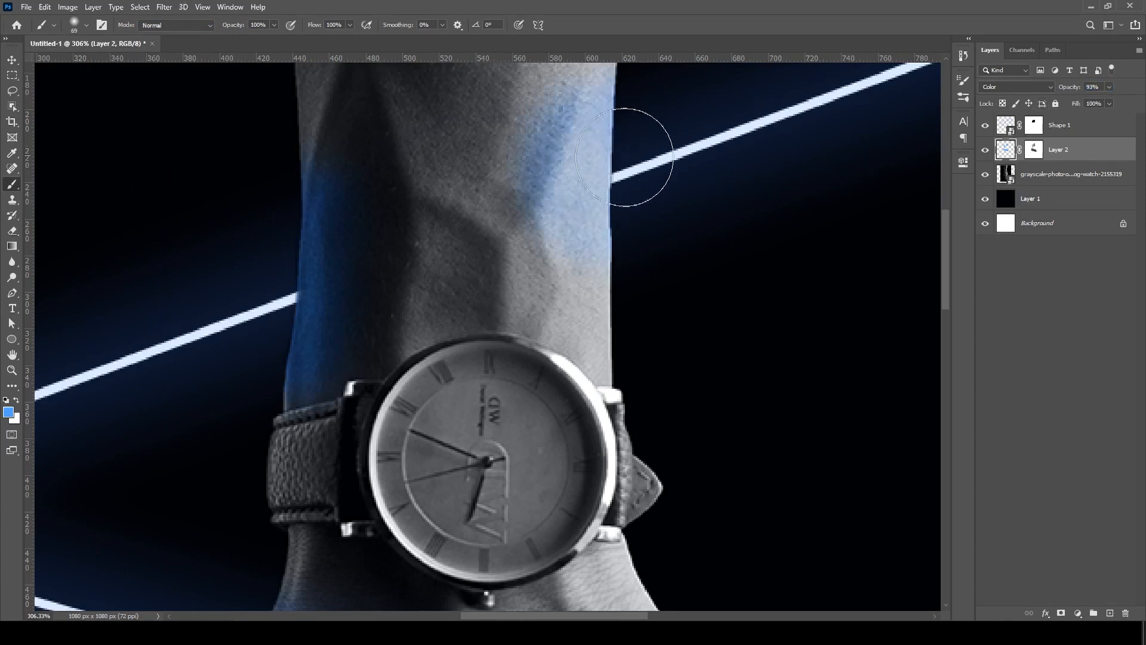
pyautogui.moveTo(600, 162)
pyautogui.mouseDown()
pyautogui.moveTo(602, 203)
pyautogui.moveTo(591, 154)
pyautogui.mouseUp()
pyautogui.scroll(-5, 660, 255)
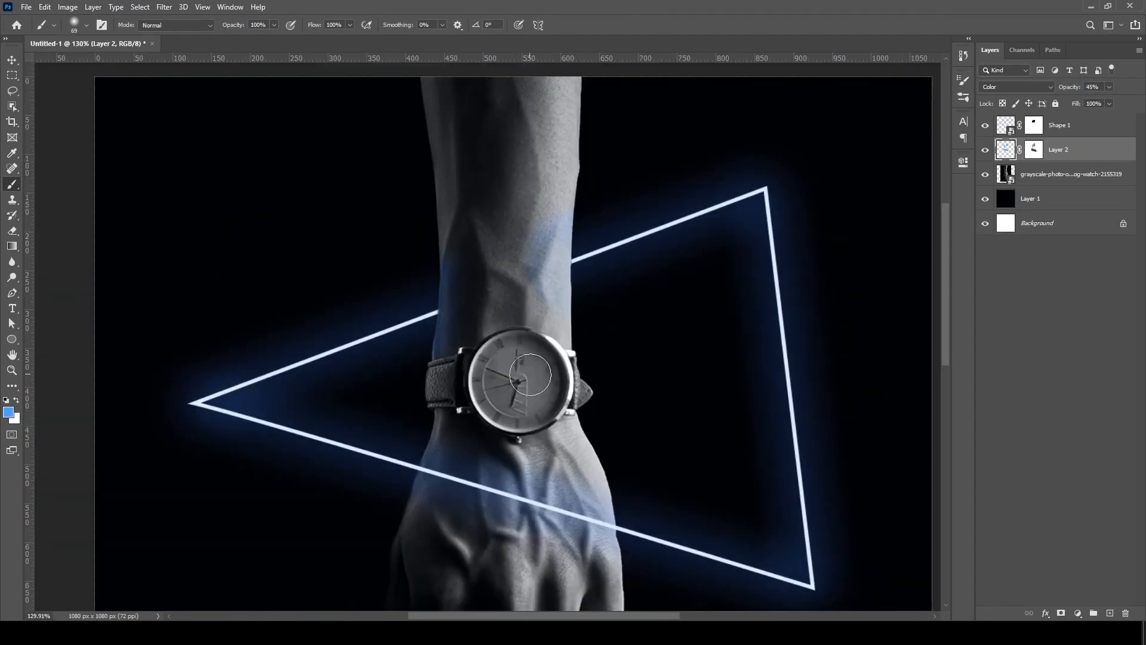
# - Paint black on the tint layer's mask to fade the blue on the inner right part of the forearm above the watch
pyautogui.scroll(1, 552, 293)
pyautogui.click(1032, 156)
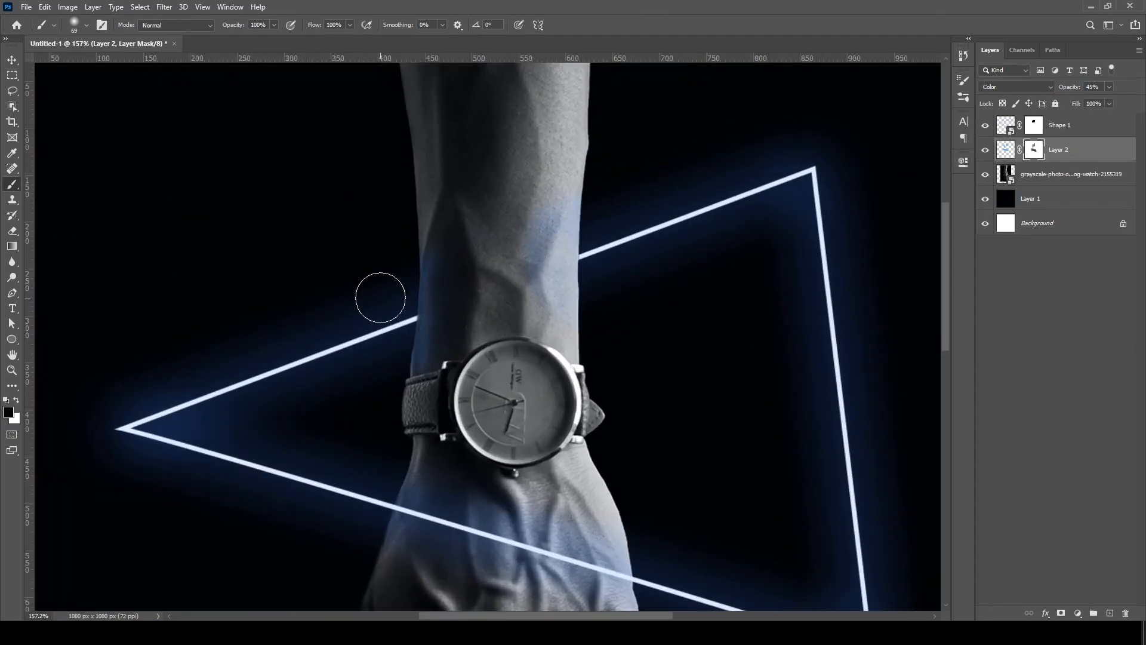
pyautogui.scroll(2, 518, 252)
pyautogui.moveTo(544, 217)
pyautogui.mouseDown()
pyautogui.moveTo(527, 258)
pyautogui.moveTo(530, 323)
pyautogui.moveTo(544, 339)
pyautogui.moveTo(528, 310)
pyautogui.mouseUp()
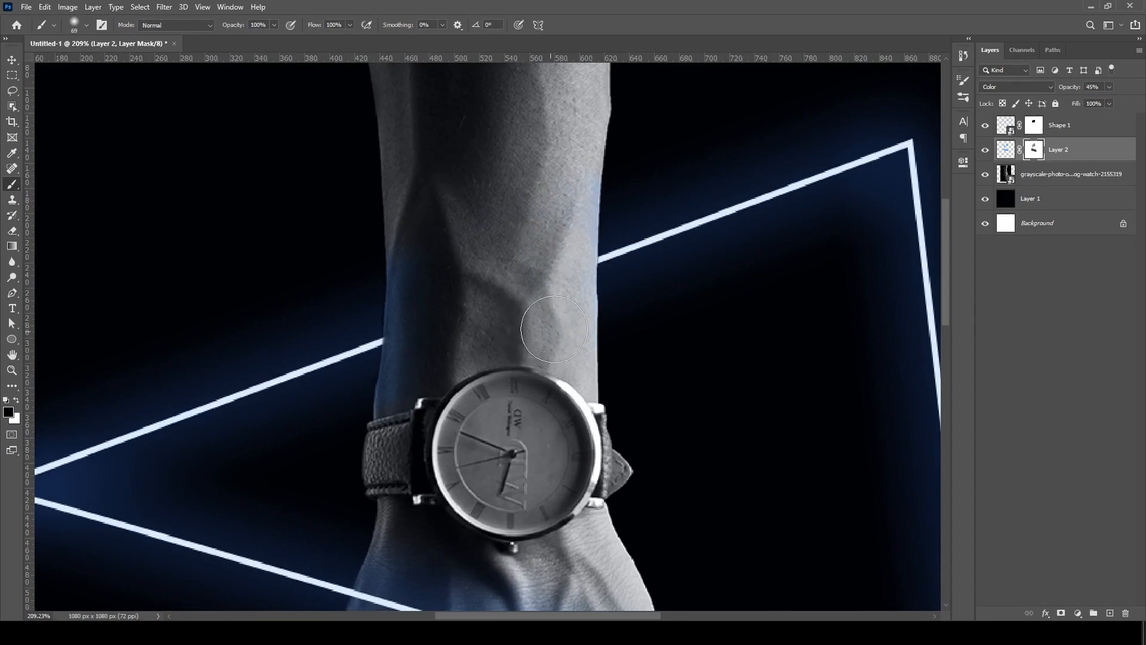
pyautogui.scroll(-7, 487, 479)
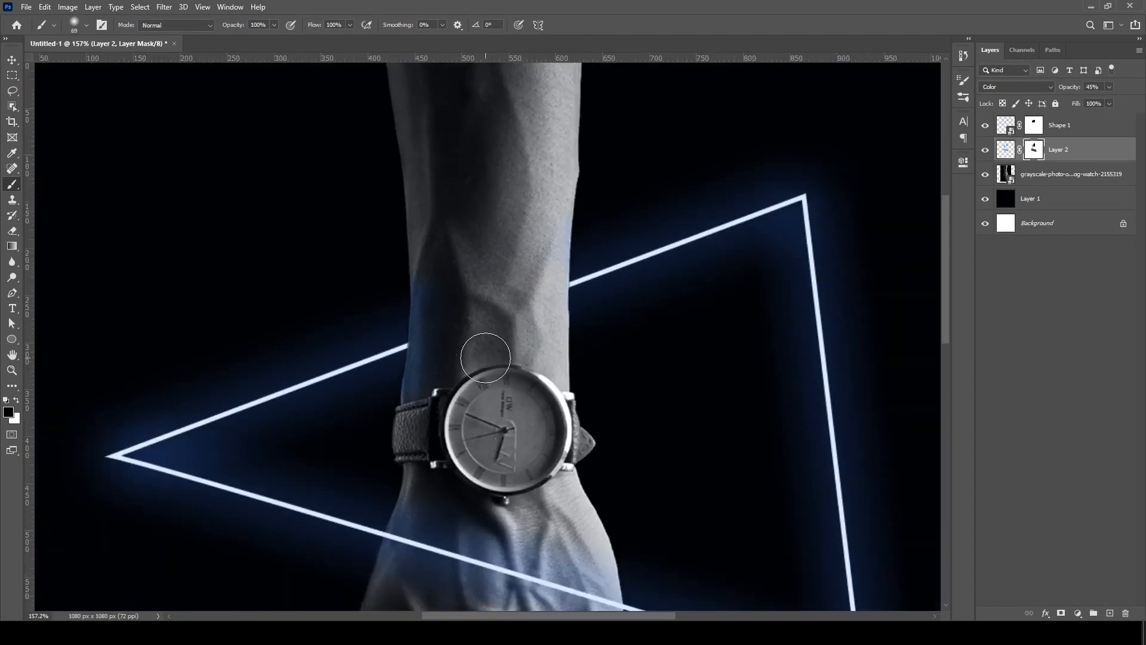